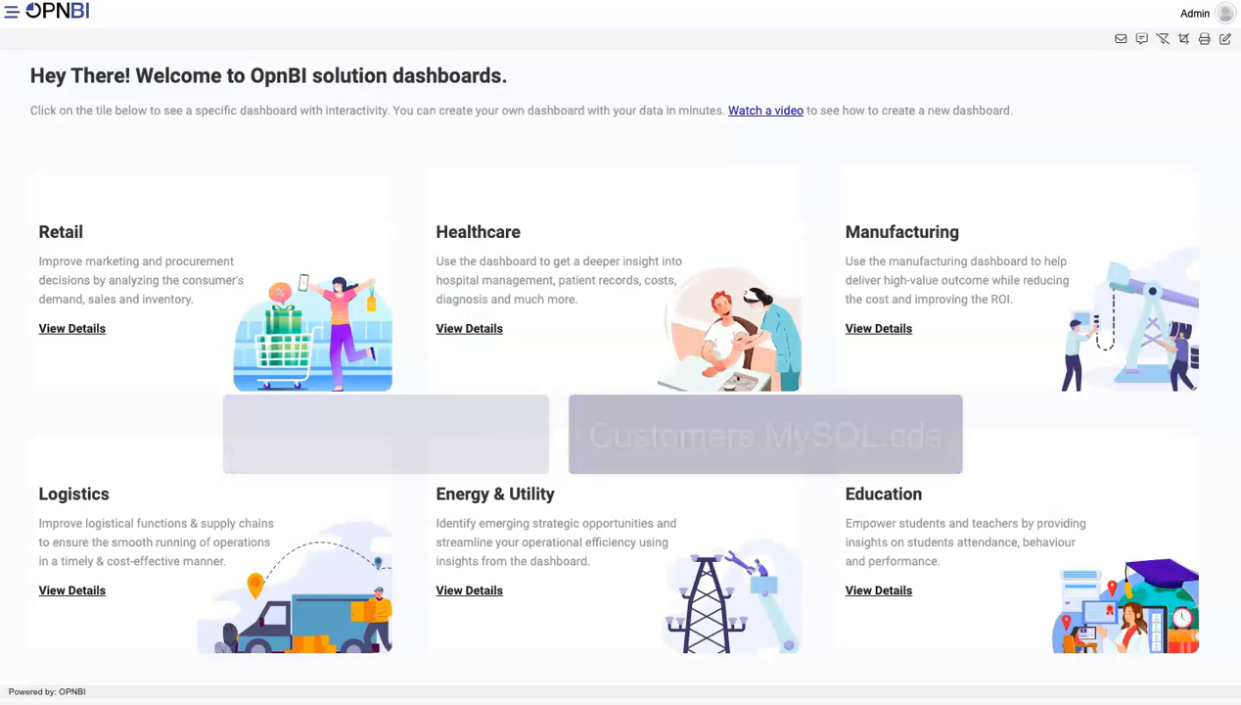
Go to the Datasets list under Master Data and start creating a new dataset
left_click(12, 12)
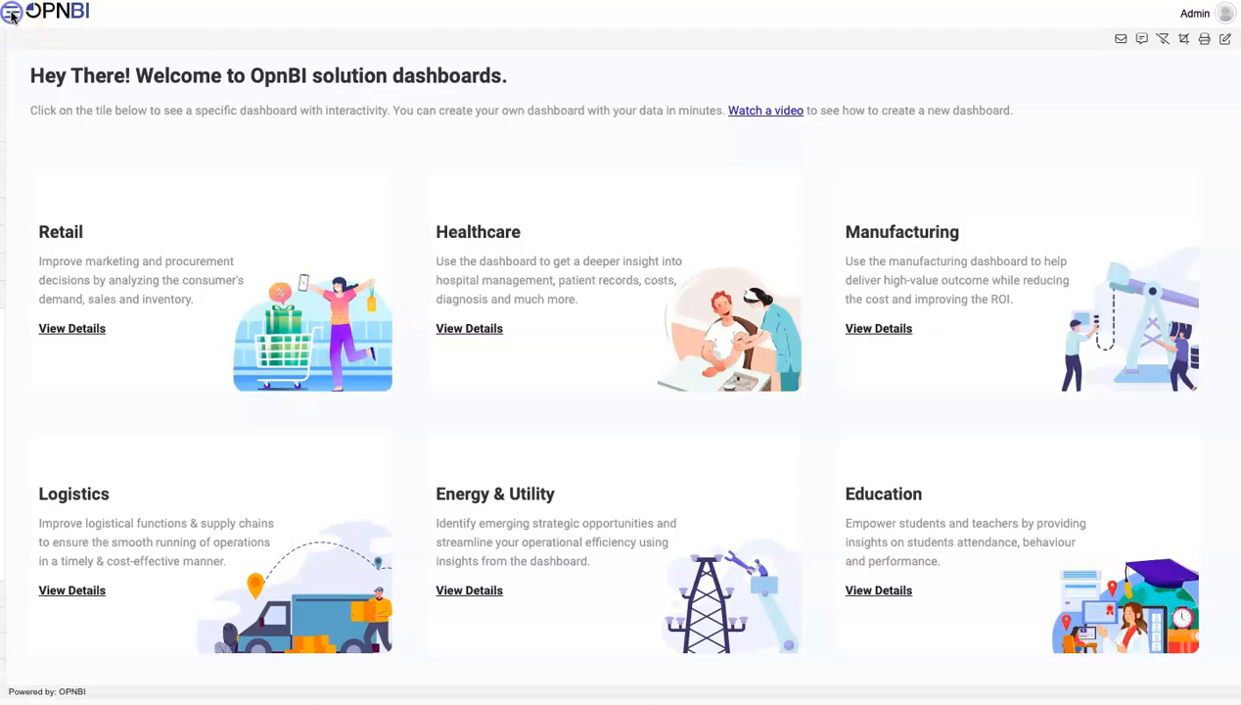
left_click(47, 103)
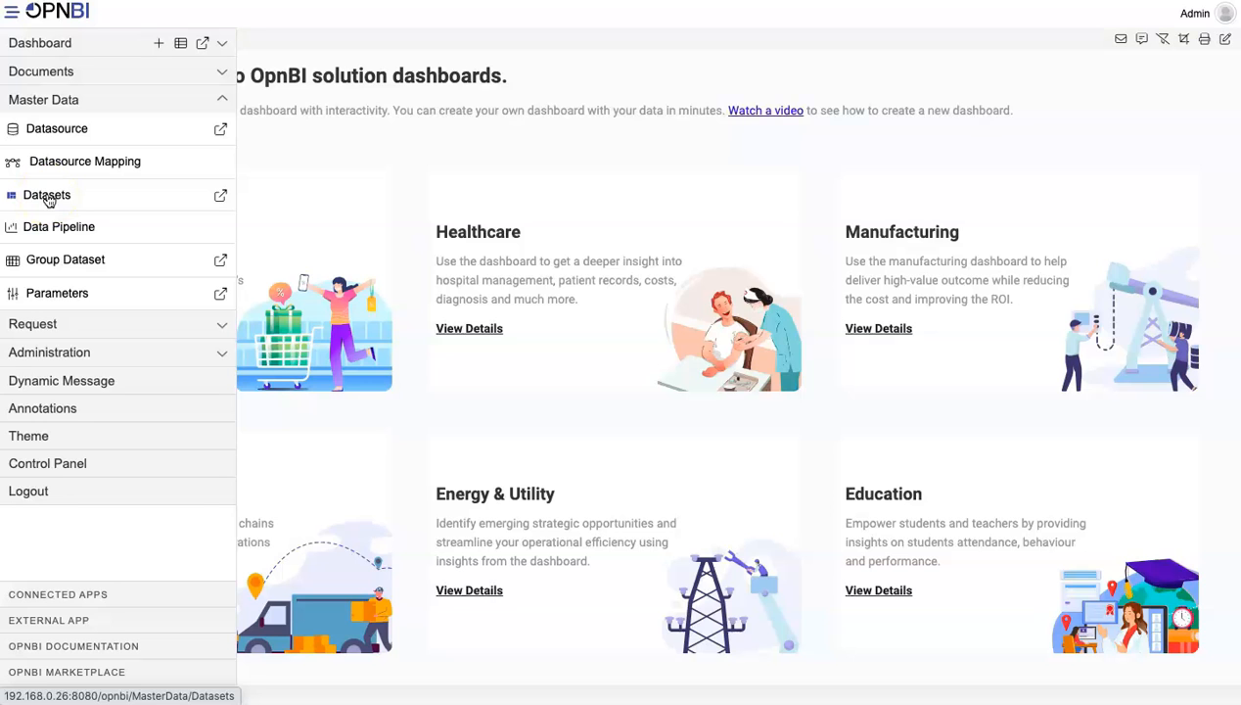
left_click(47, 196)
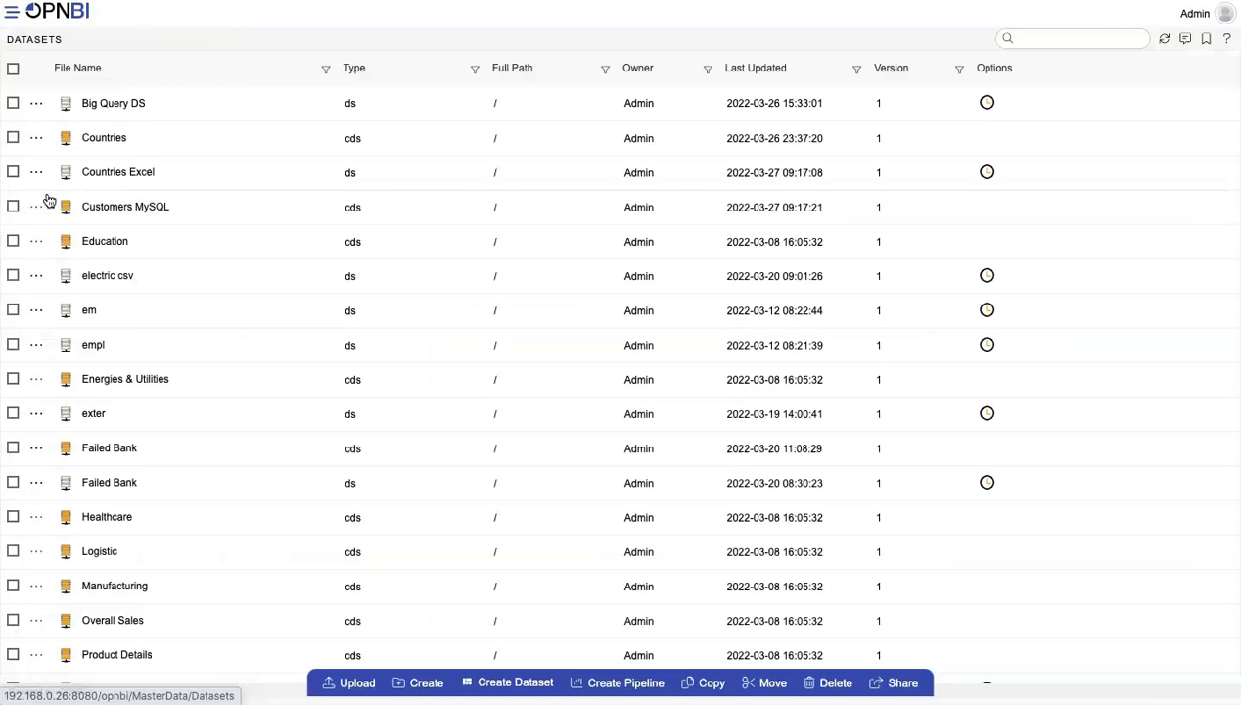
left_click(515, 682)
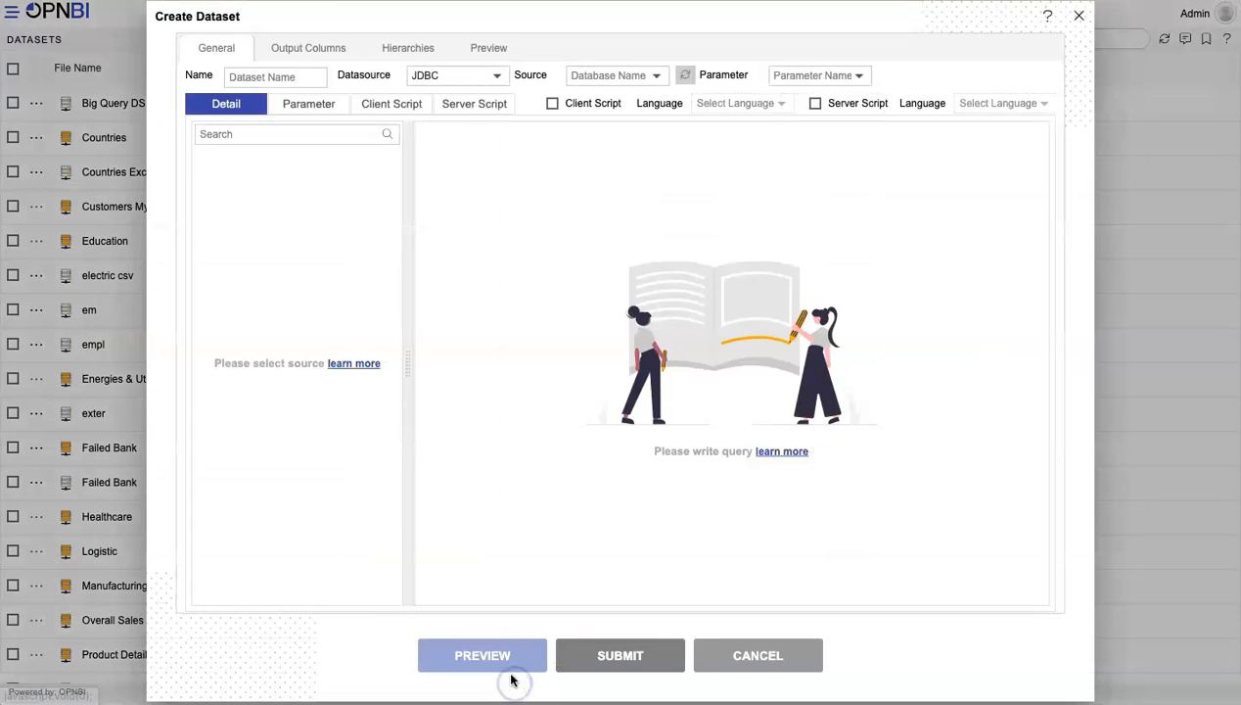
Name the new dataset "Join DS" and set its datasource type to Join
left_click(284, 78)
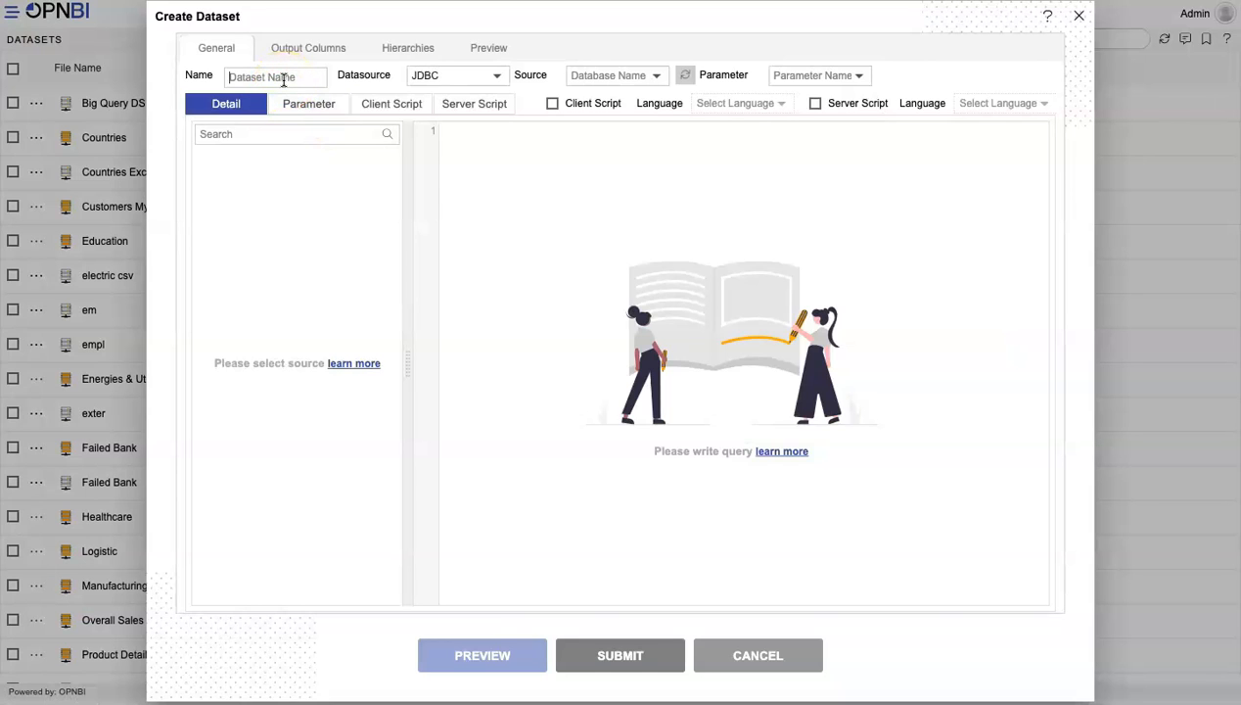
type("Join DS")
left_click(456, 79)
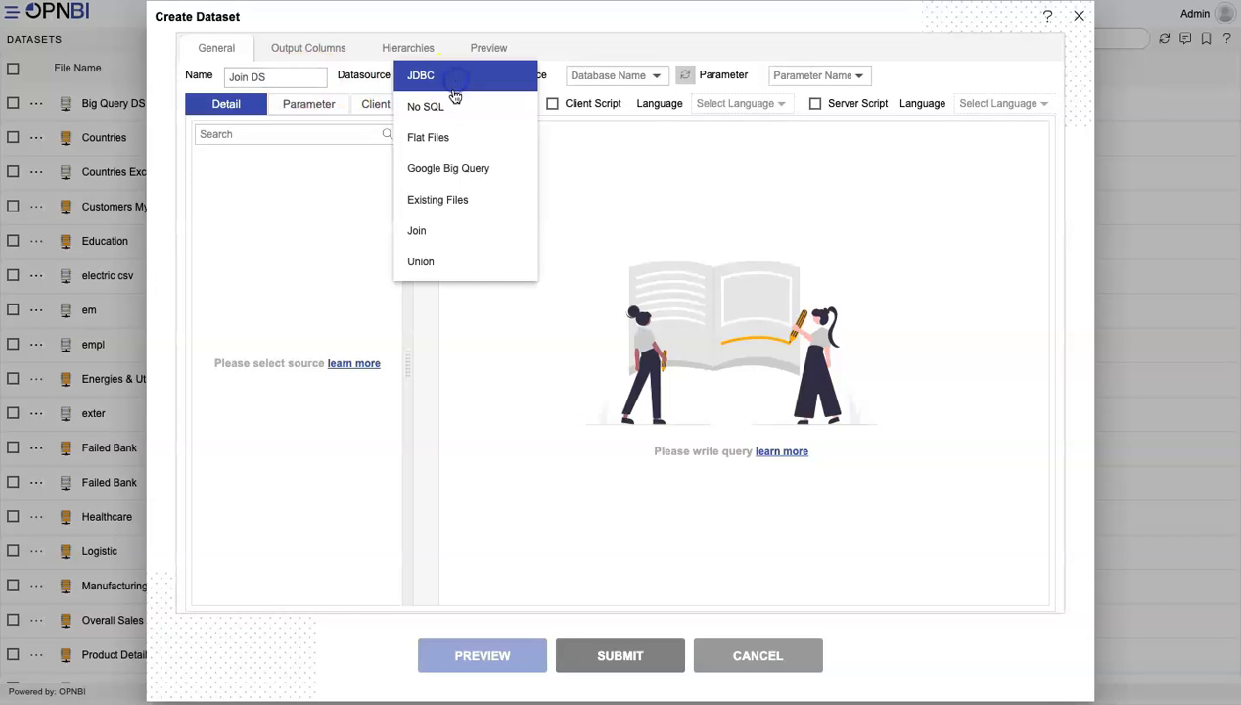
left_click(438, 230)
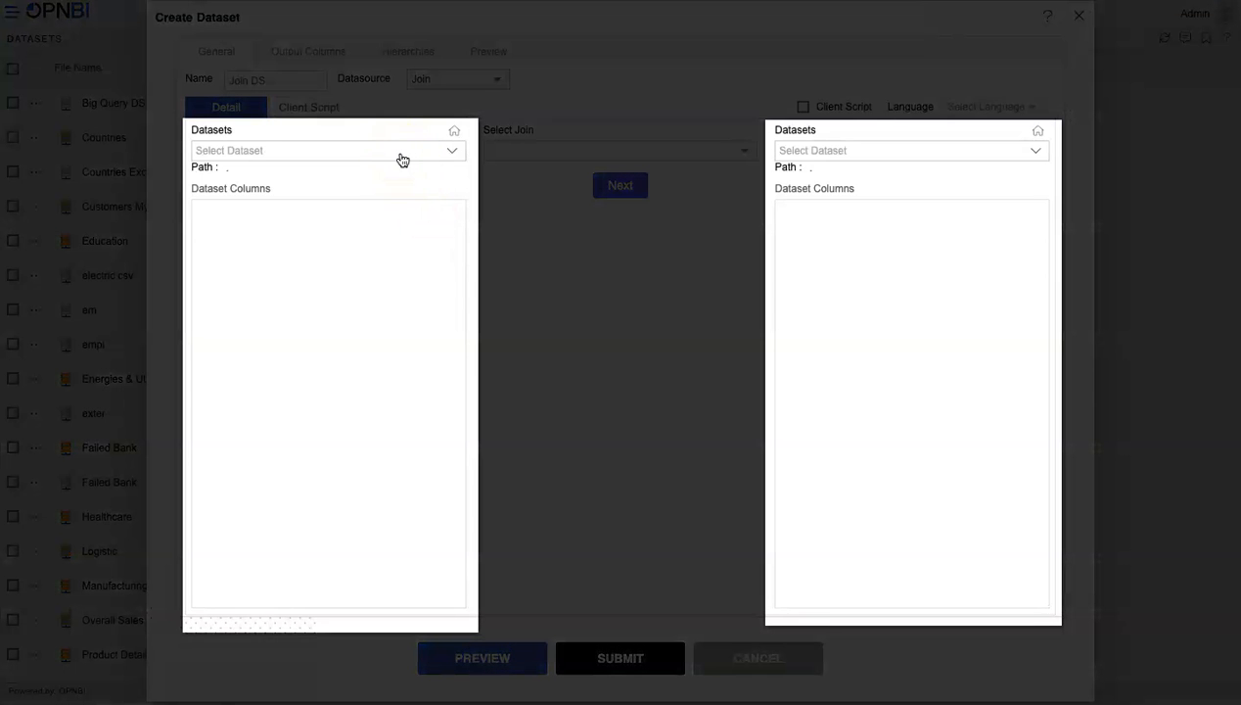
Choose Countries Excel as the first dataset and Customers MySQL as the second dataset of the join
left_click(401, 160)
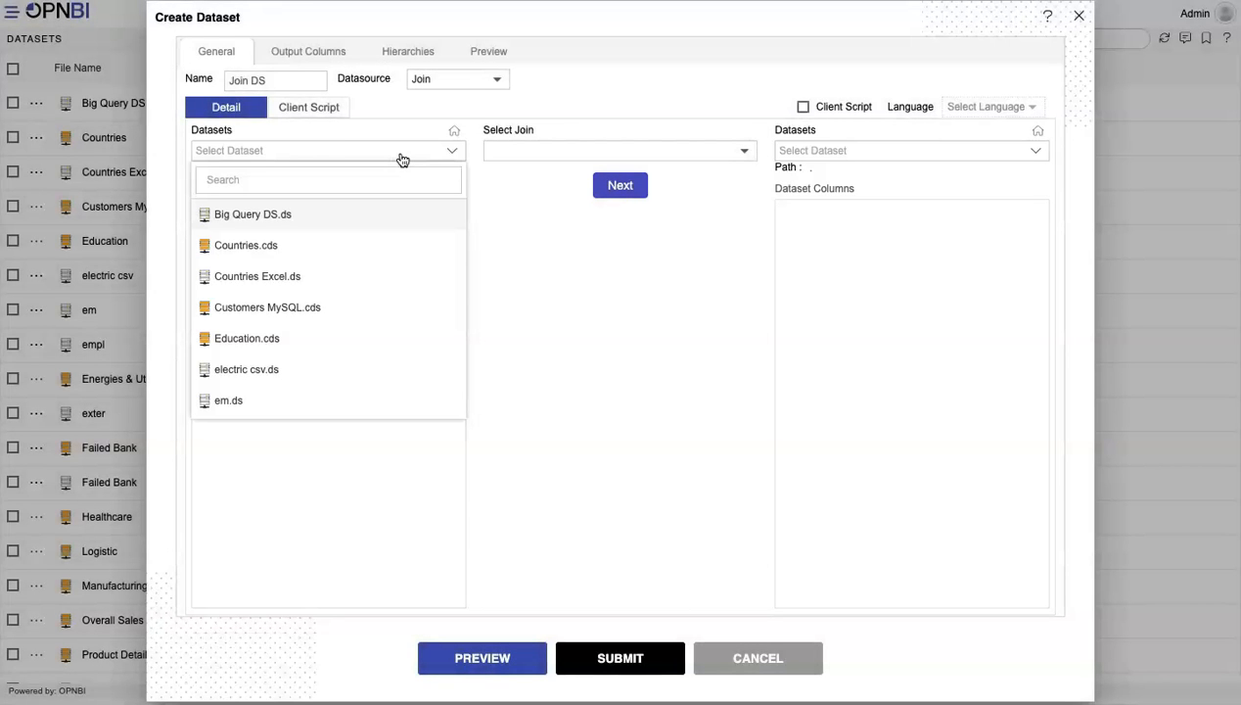
left_click(277, 276)
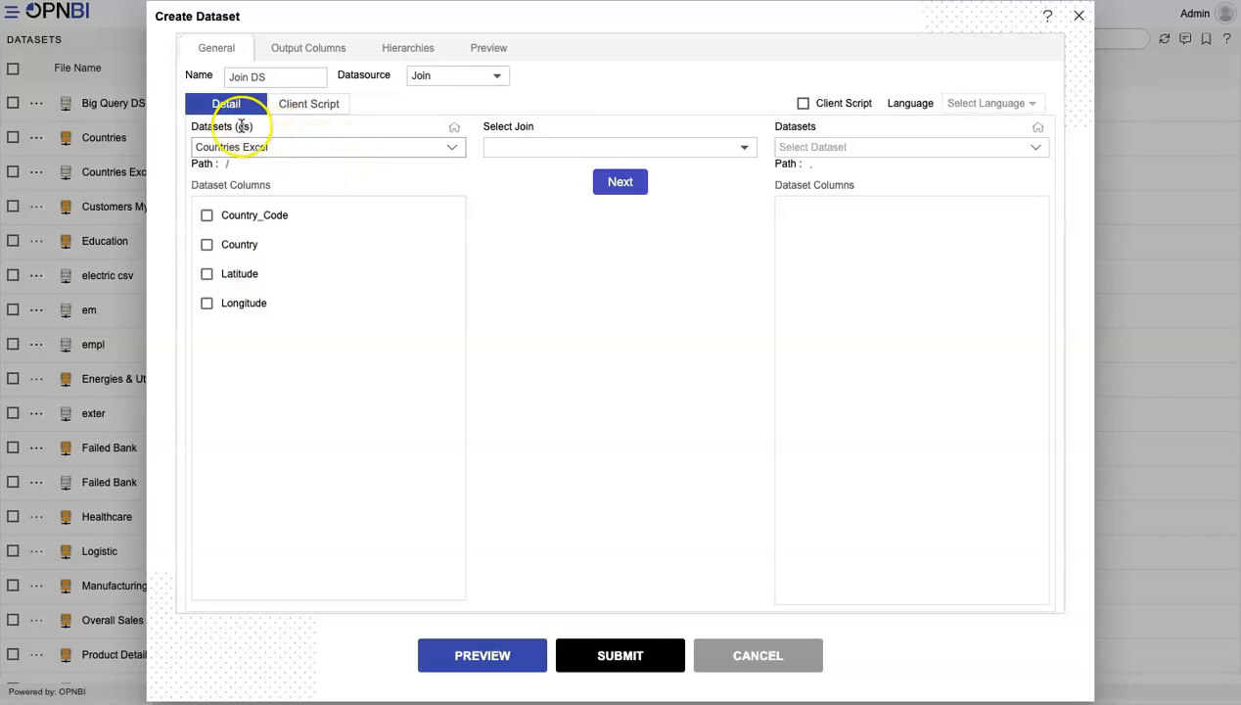
left_click(452, 146)
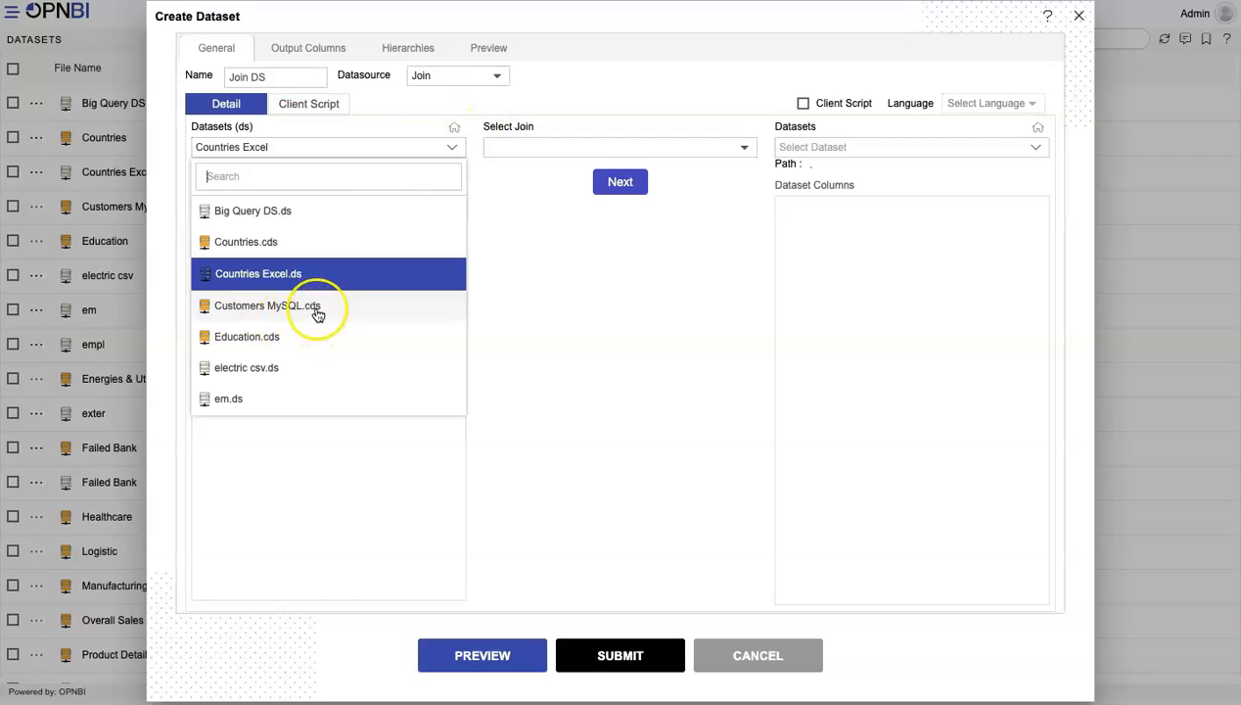
left_click(423, 125)
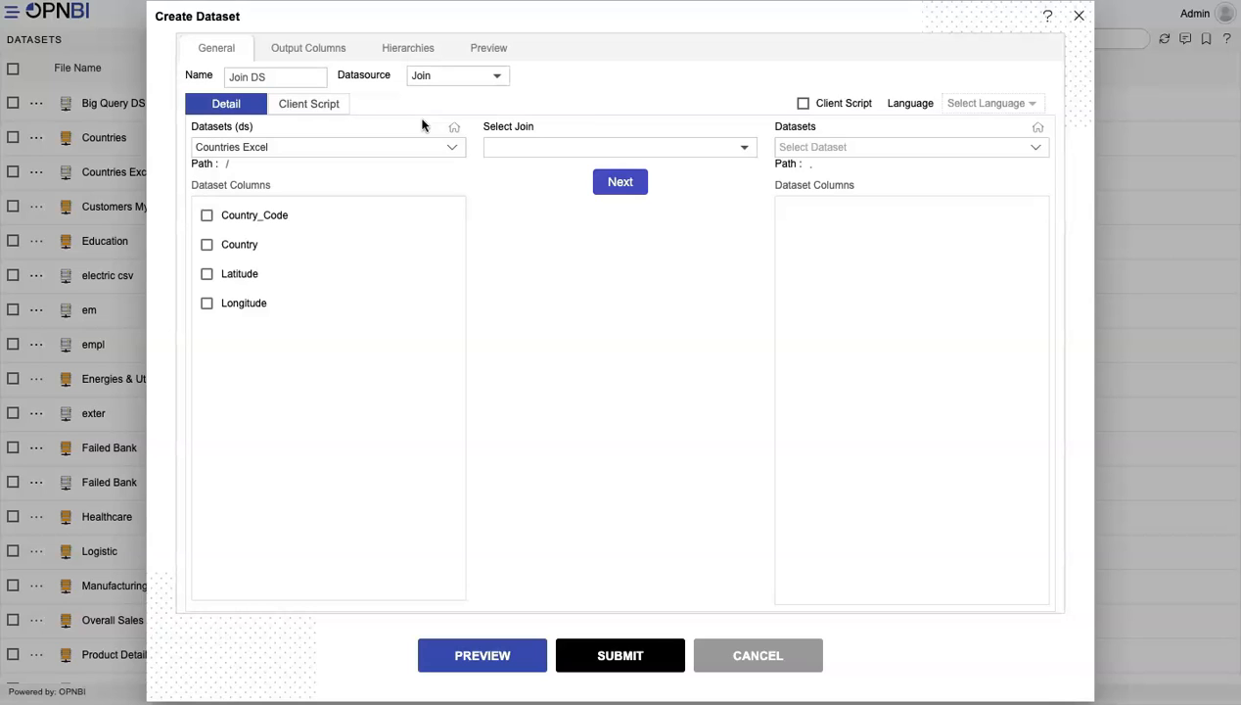
left_click(946, 148)
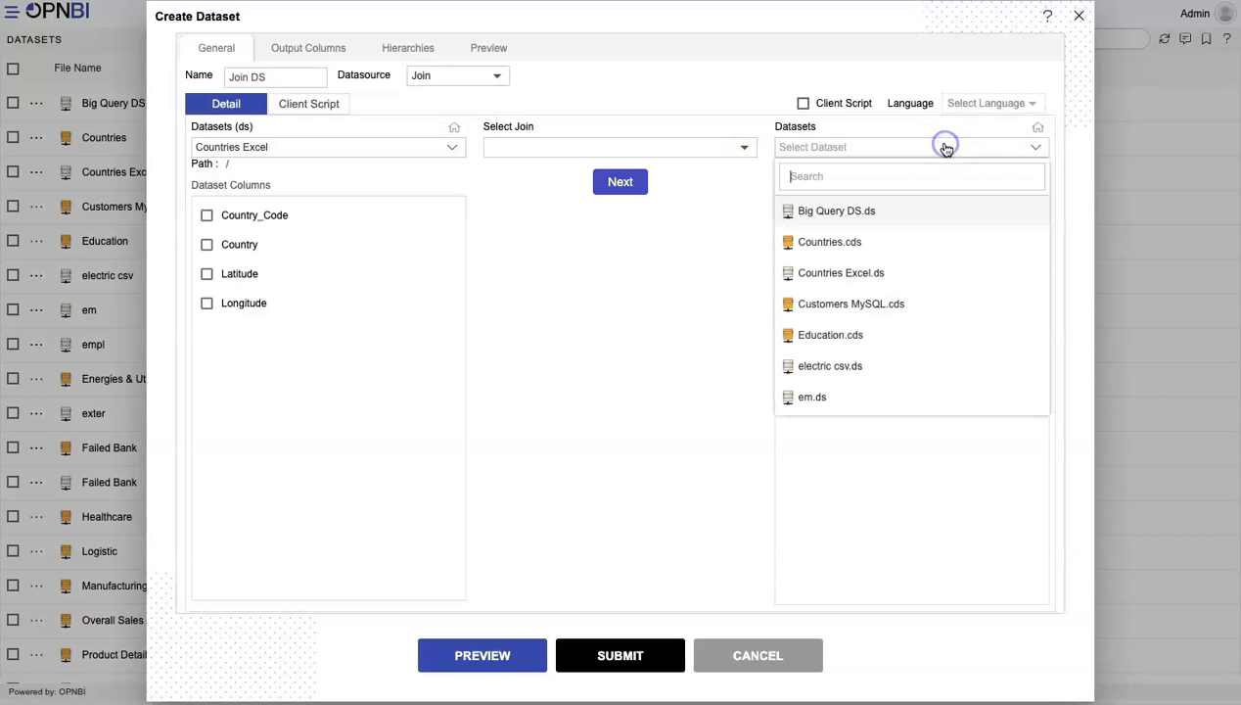
left_click(867, 308)
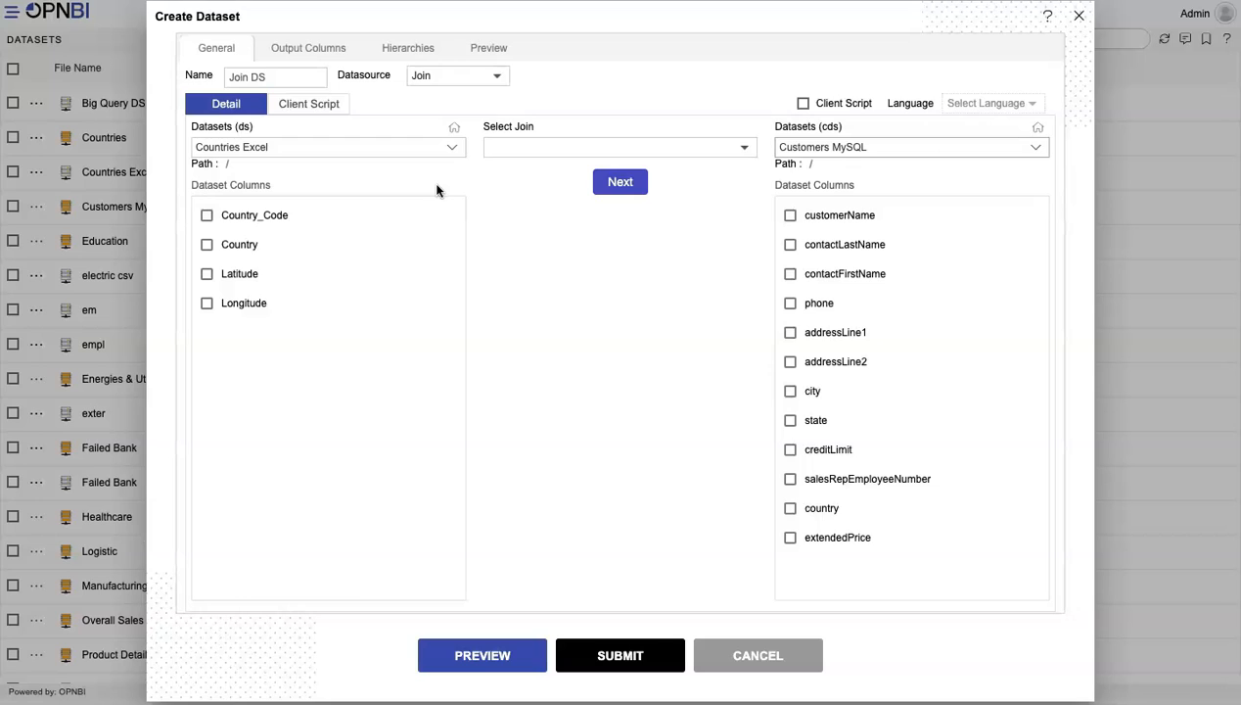
Include Country_Code, Country, Latitude and Longitude from Countries Excel, and country and extendedPrice from Customers MySQL
left_click(206, 215)
left_click(207, 245)
left_click(206, 274)
left_click(207, 304)
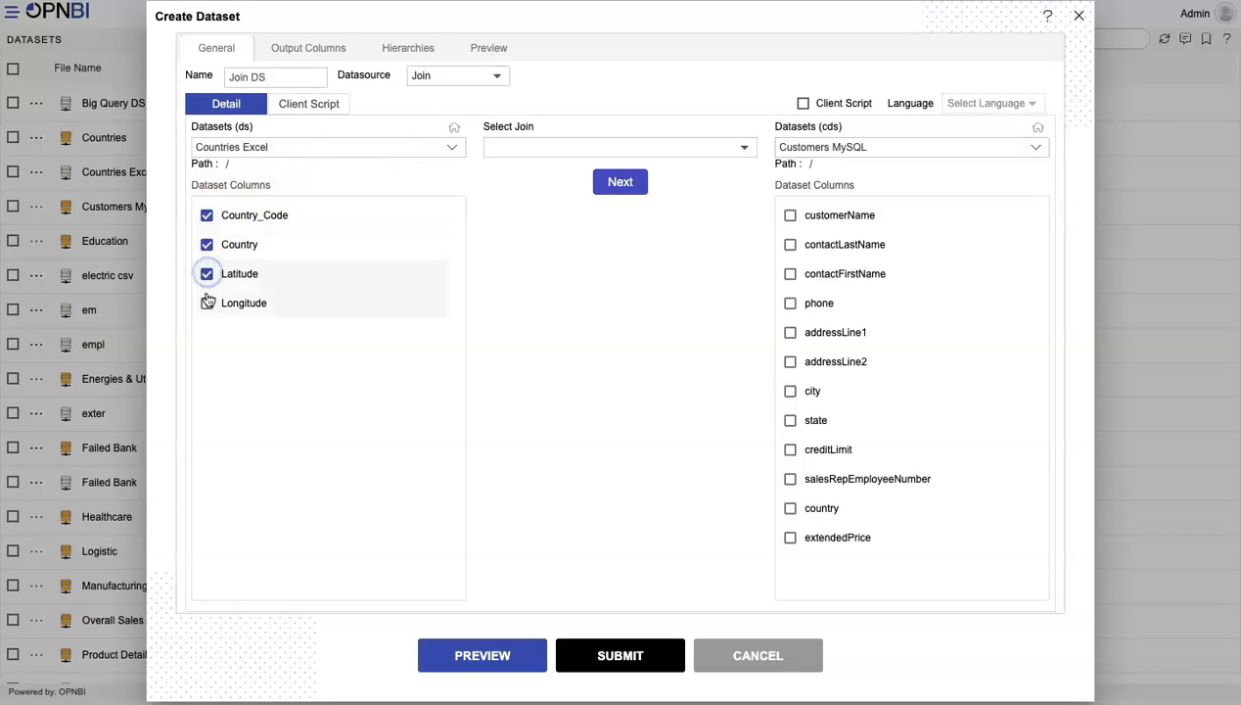
left_click(790, 508)
left_click(790, 537)
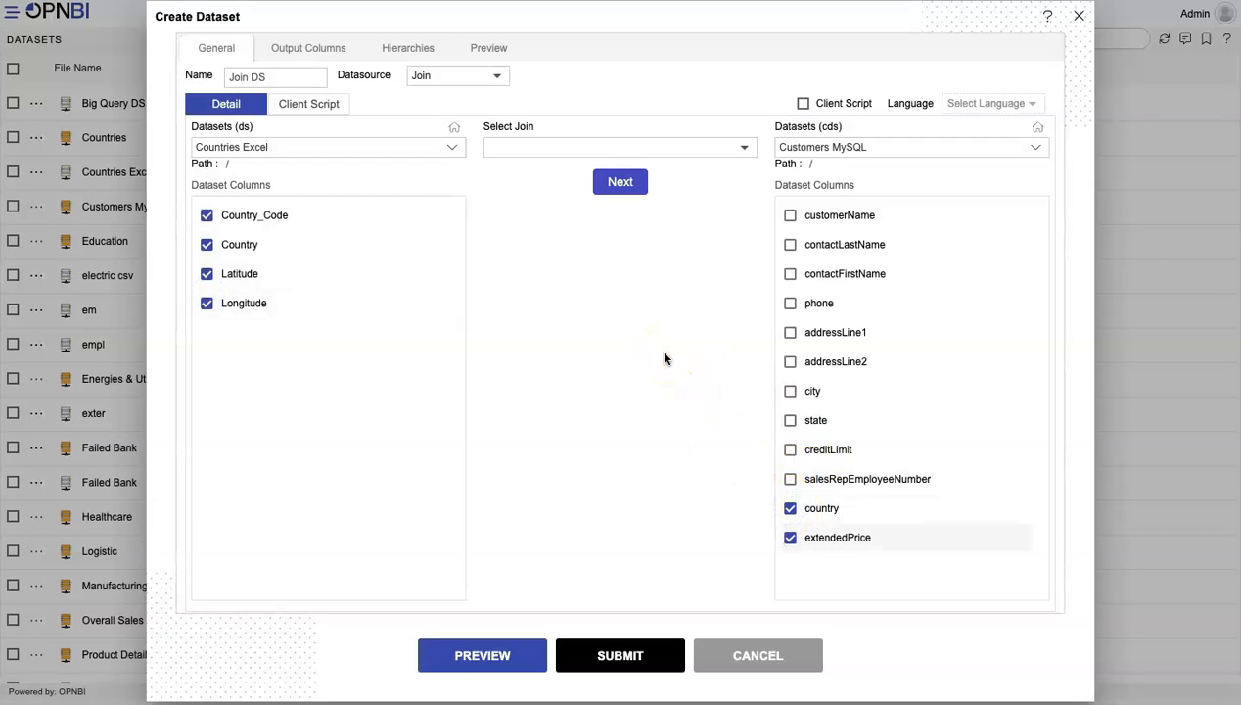
Set the join type to Inner Join and proceed to the dataset key selection
left_click(601, 157)
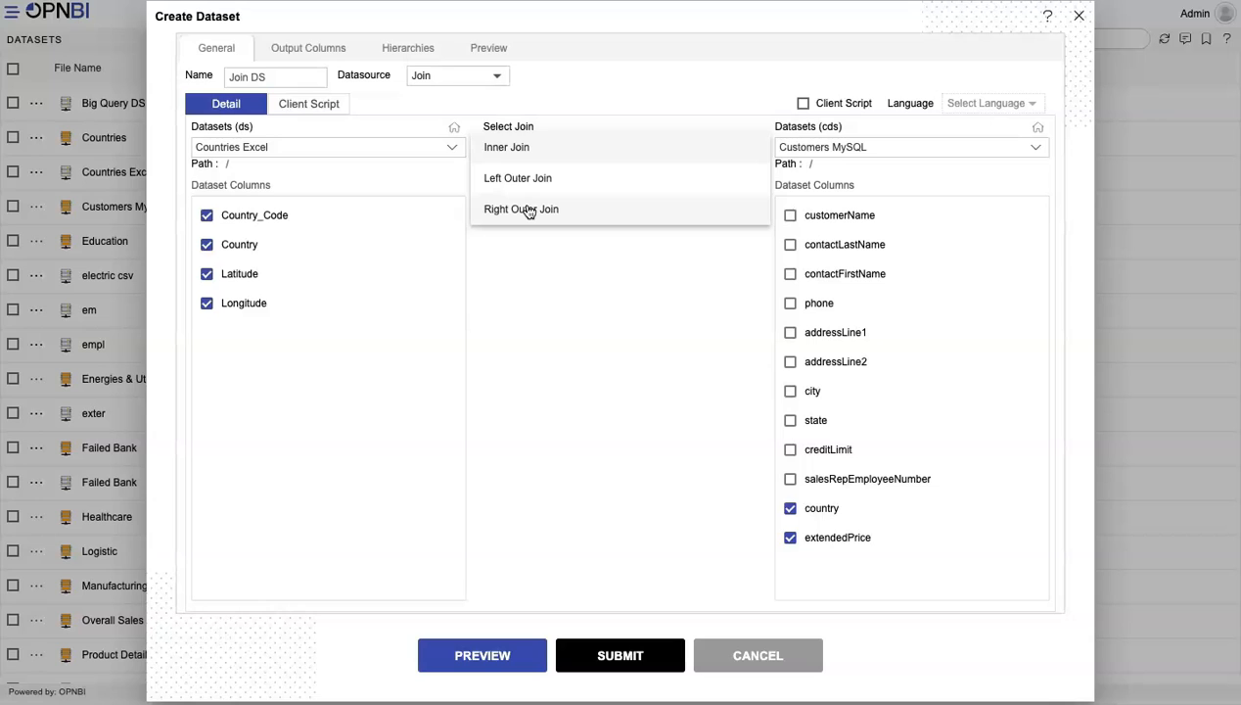
left_click(501, 150)
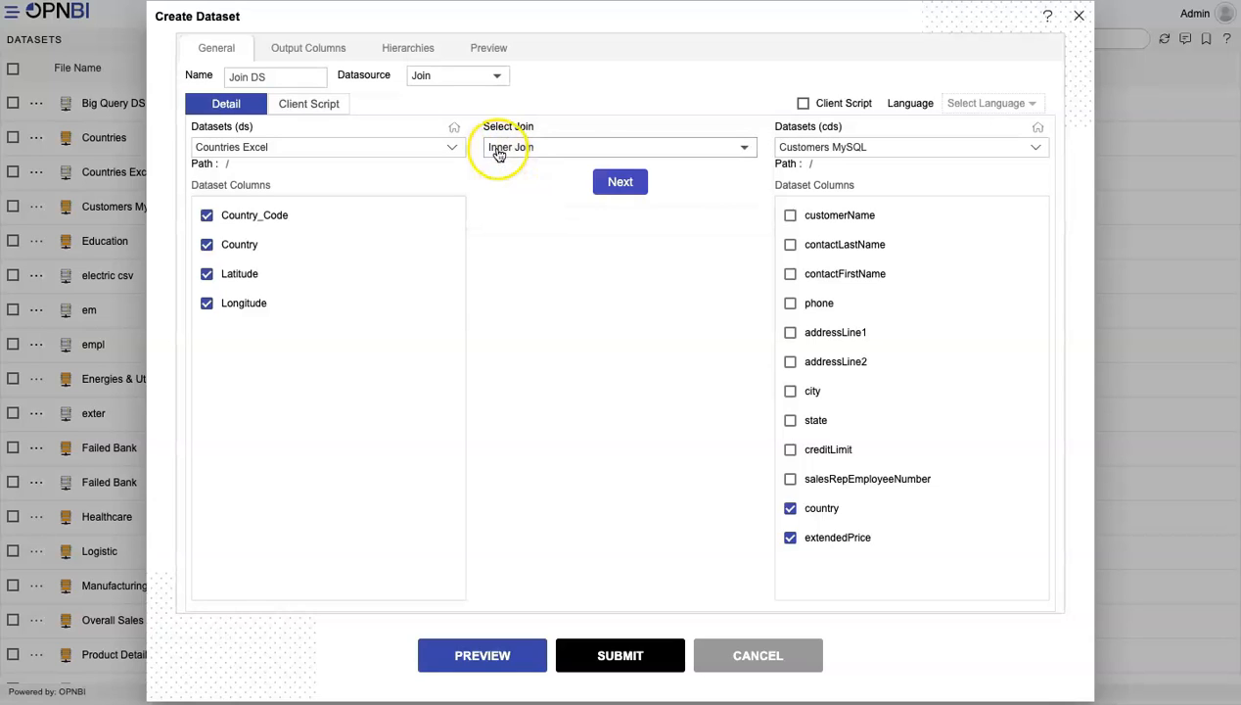
left_click(607, 177)
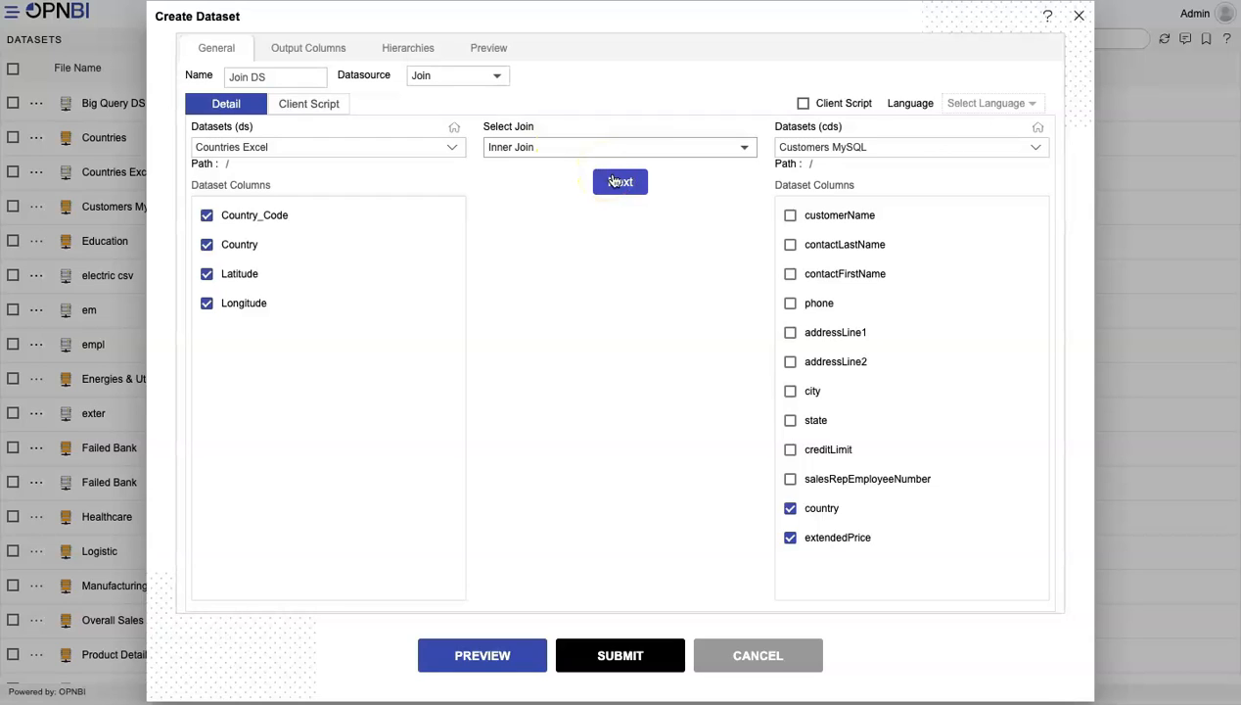
left_click(615, 182)
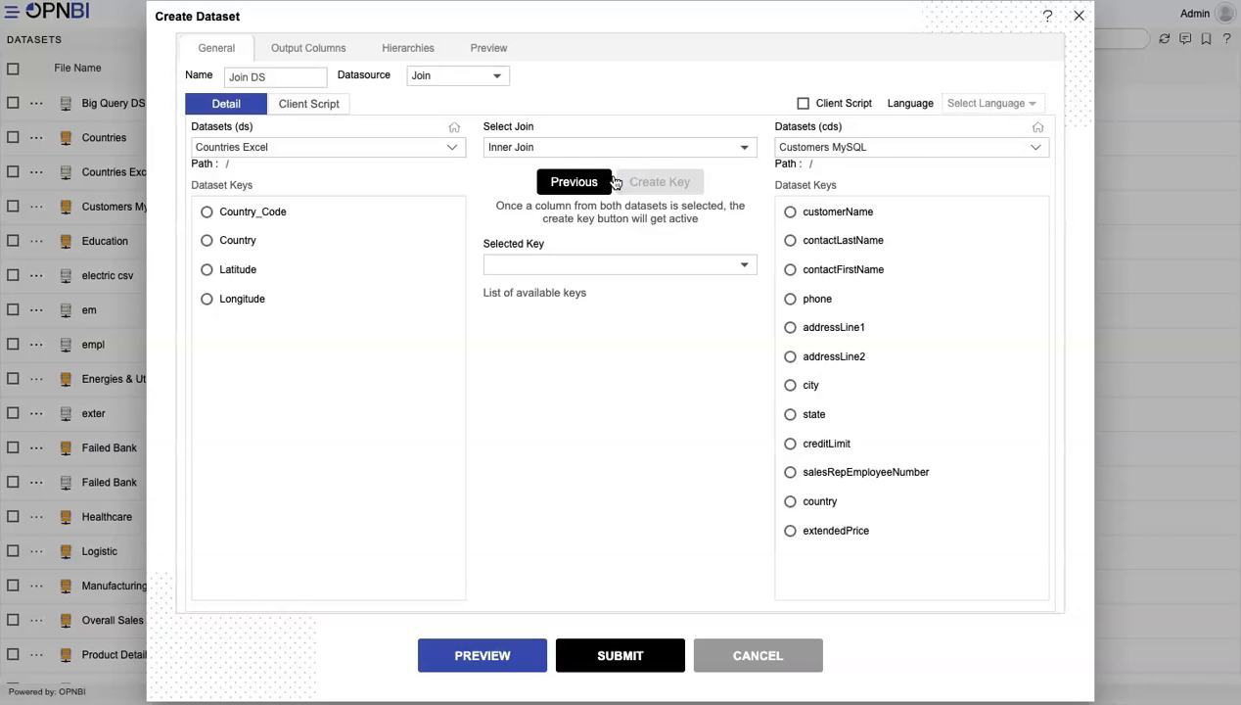
Create a join key pairing Country from Countries Excel with country from Customers MySQL
left_click_drag(248, 188, 189, 186)
left_click(207, 241)
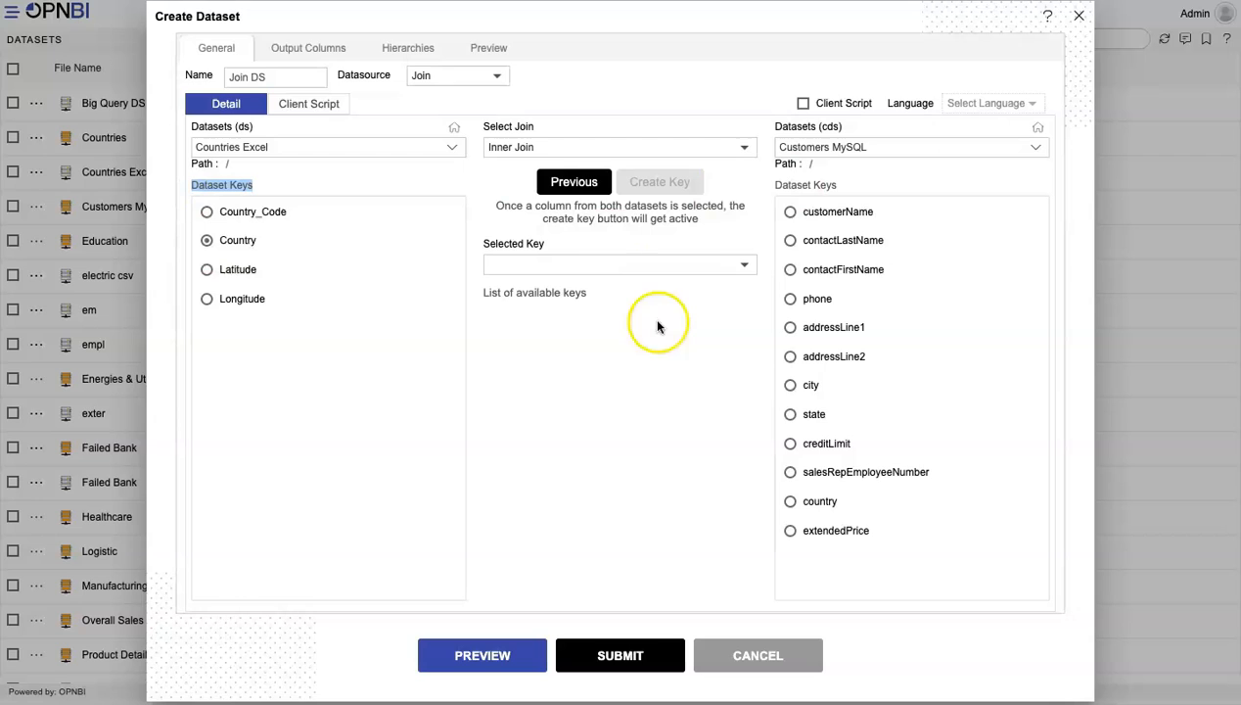
left_click(790, 502)
left_click(659, 183)
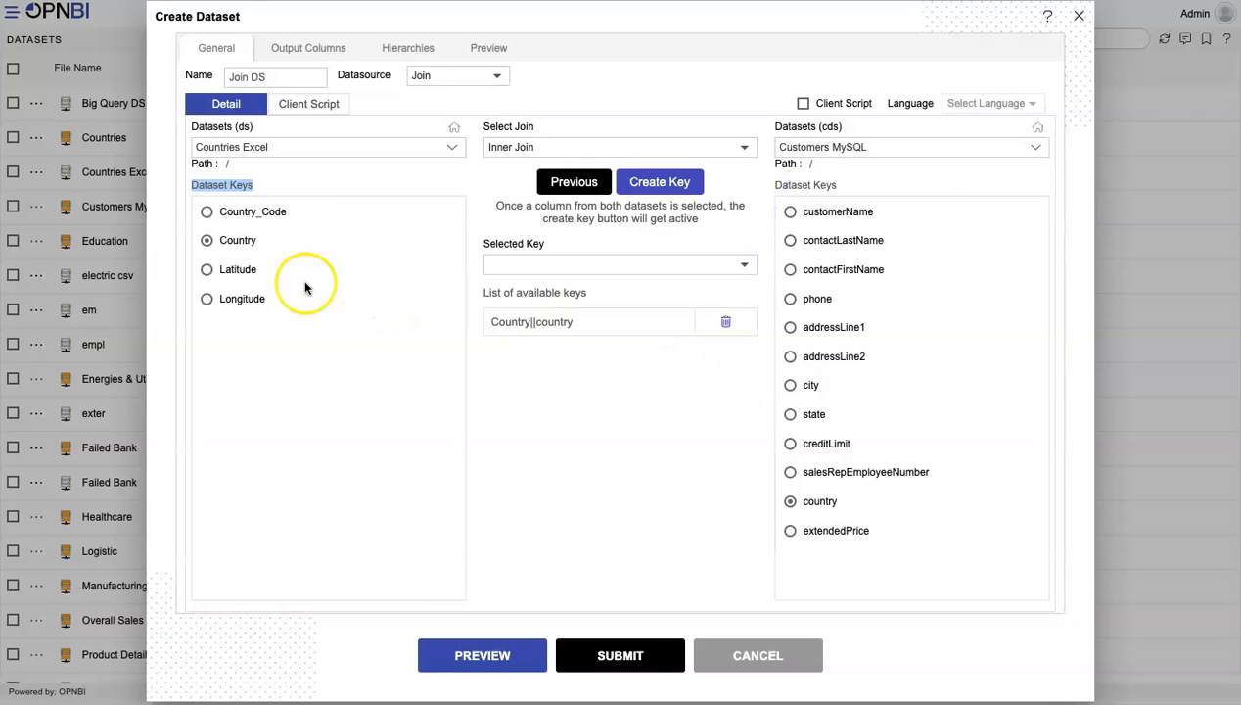
Create a second join key pairing Country_Code with city, and delete that key again
left_click(206, 212)
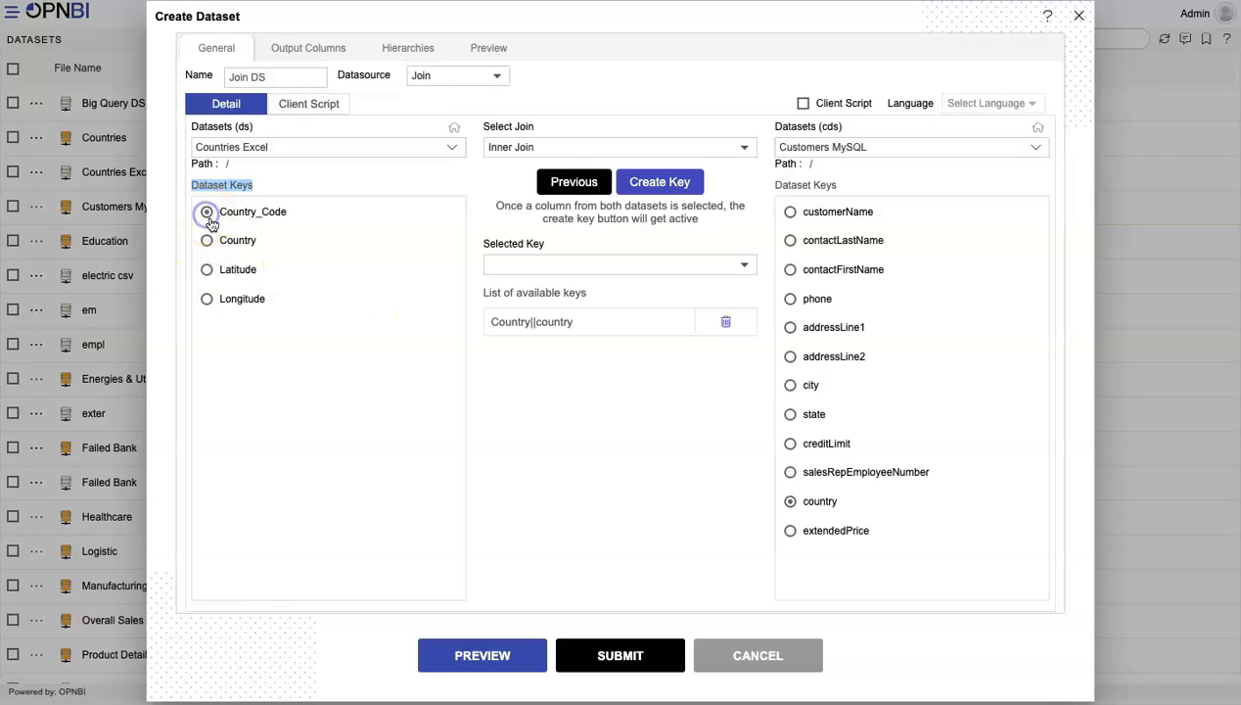
left_click(791, 385)
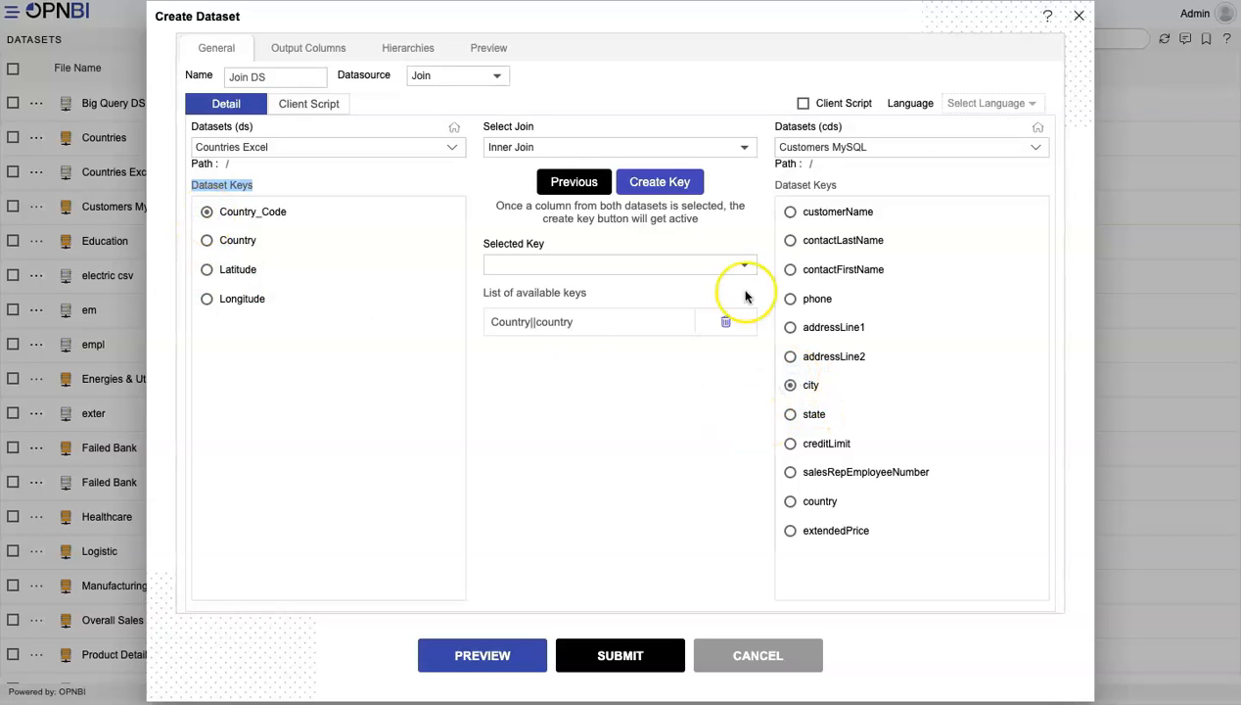
left_click(677, 183)
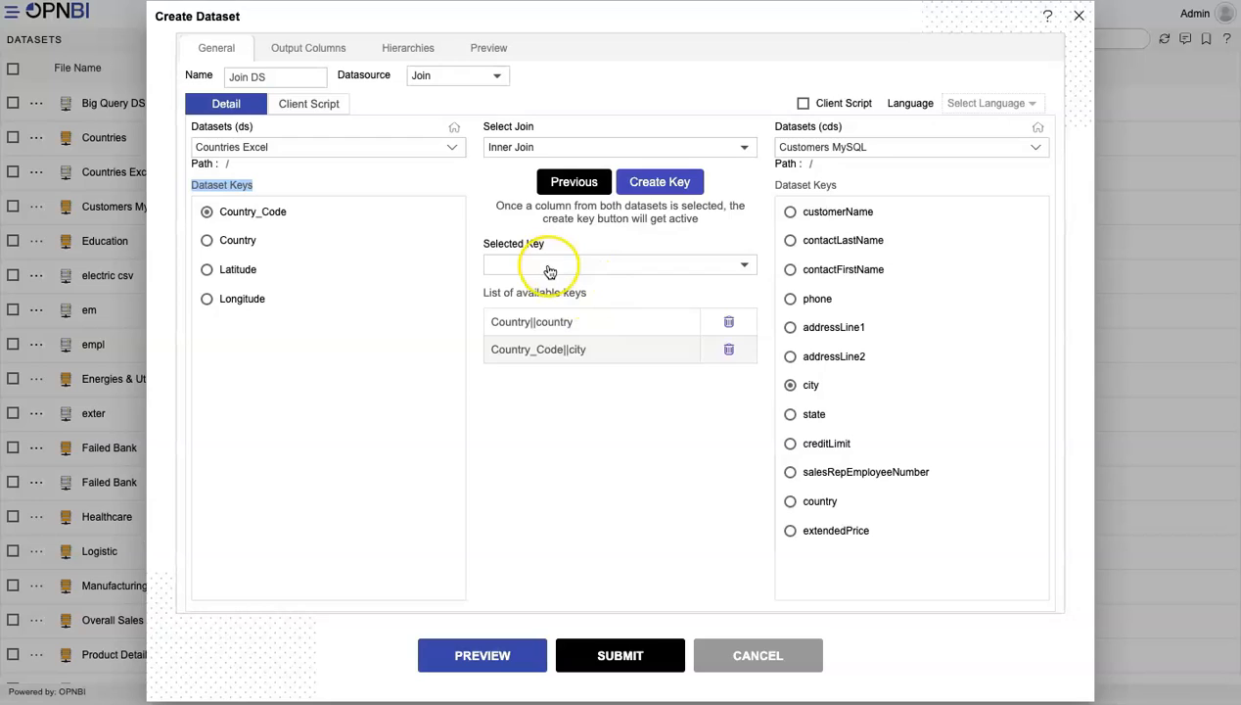
left_click(729, 351)
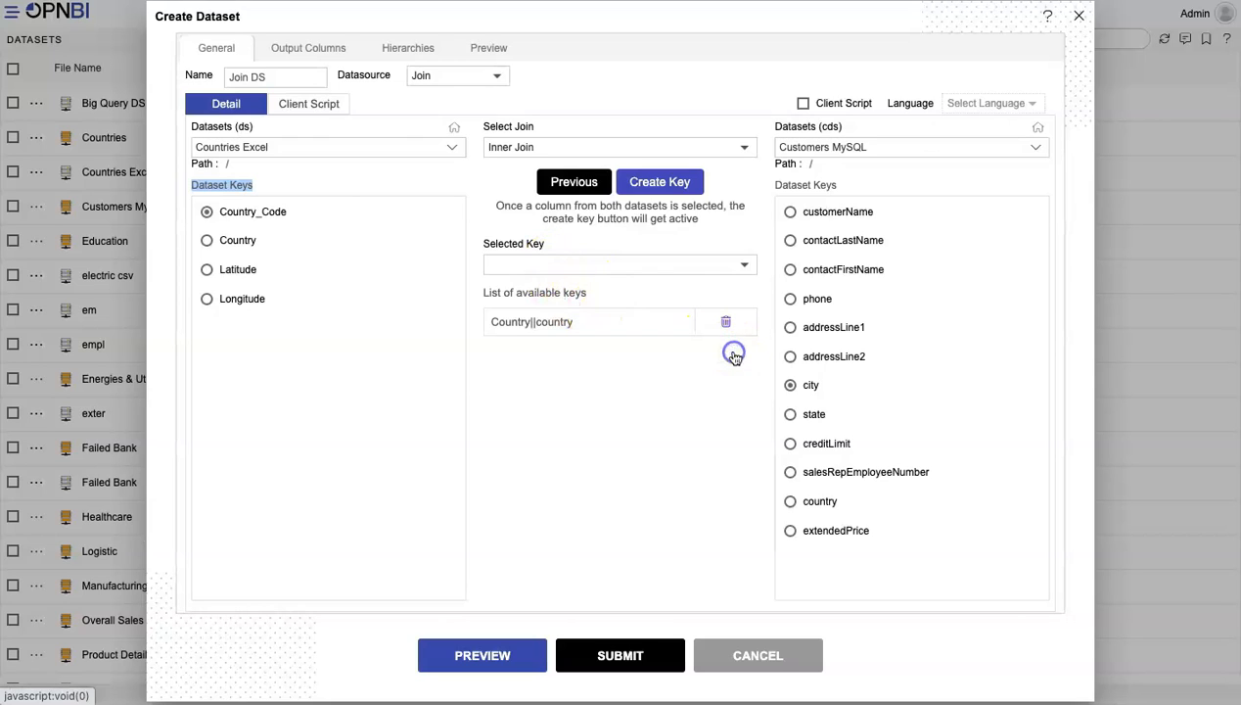
Set Country||country as the selected key for the join and preview the joined records
left_click(628, 264)
left_click(554, 266)
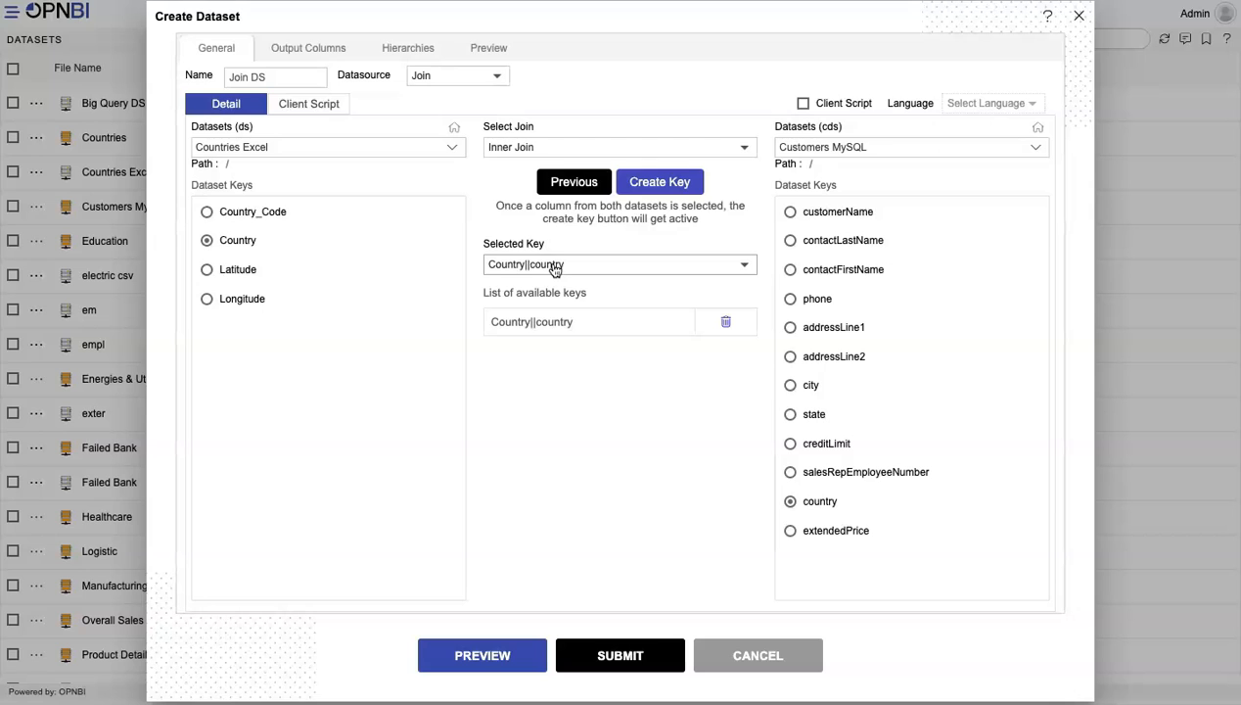
left_click(296, 56)
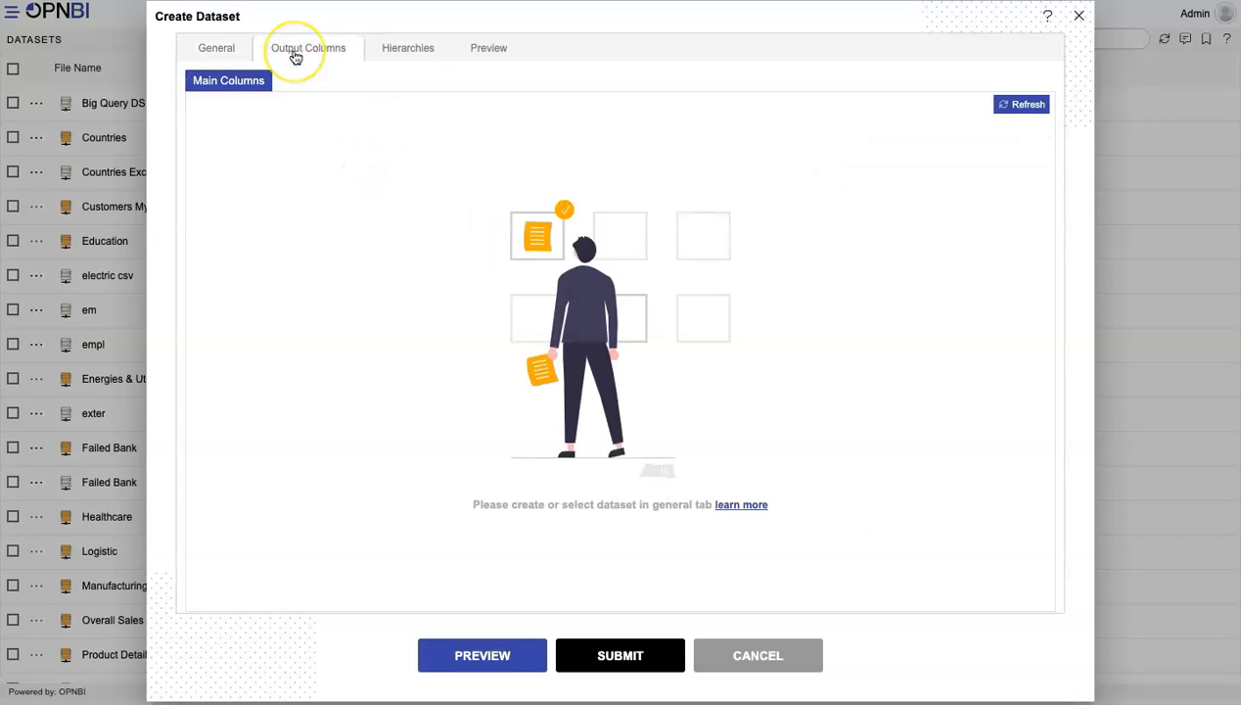
left_click(477, 47)
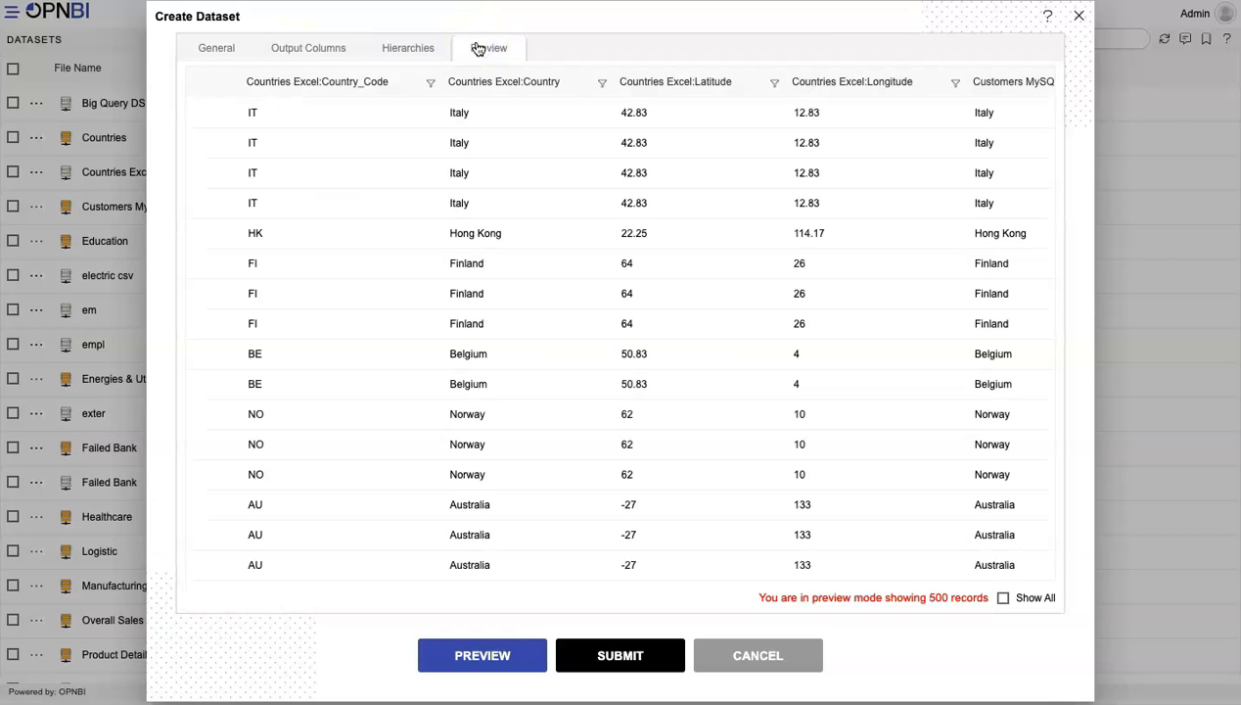
scroll(470, 269, "down", 3)
scroll(471, 269, "right", 4)
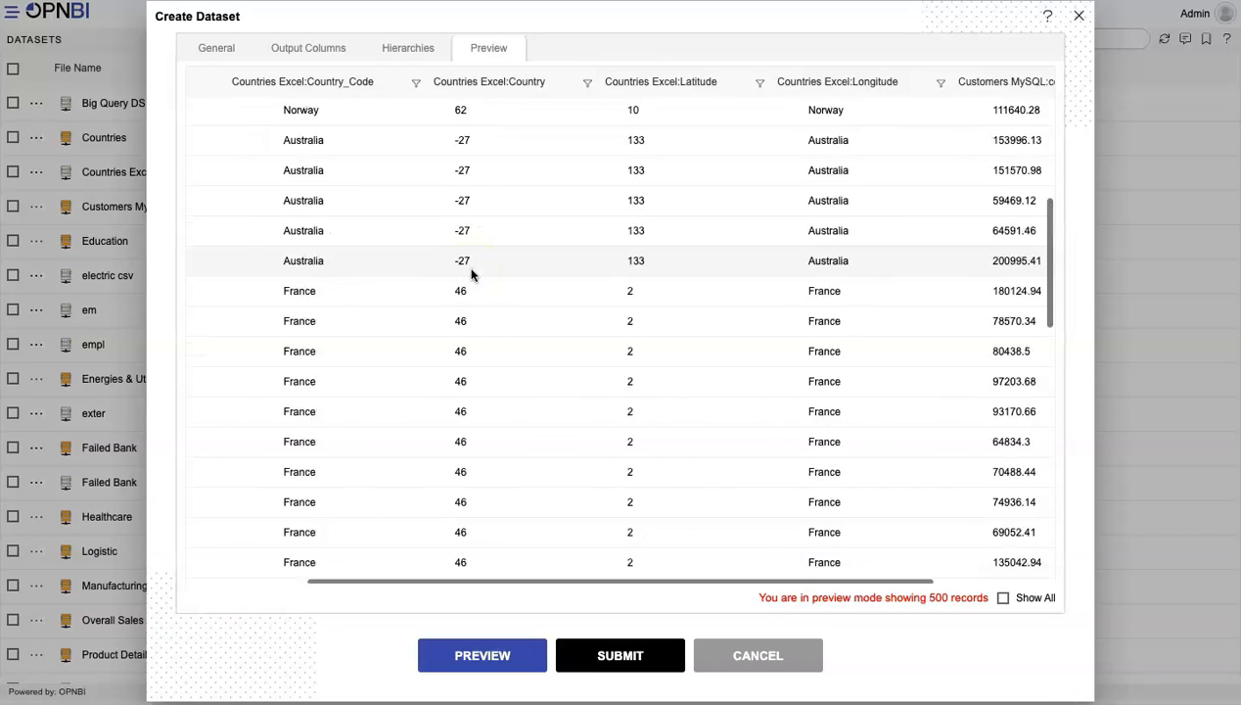
scroll(471, 272, "left", 5)
Shorten the alias of the Countries Excel:Country output column to "Country"
left_click(318, 49)
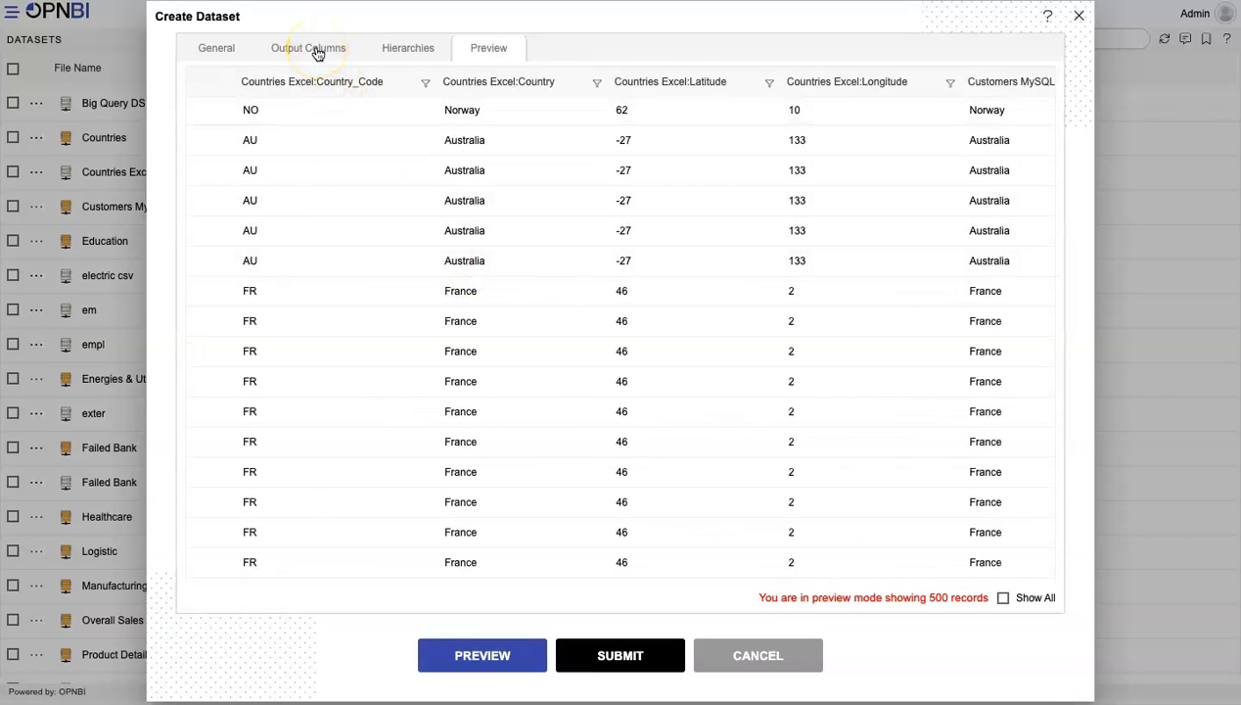
left_click(318, 53)
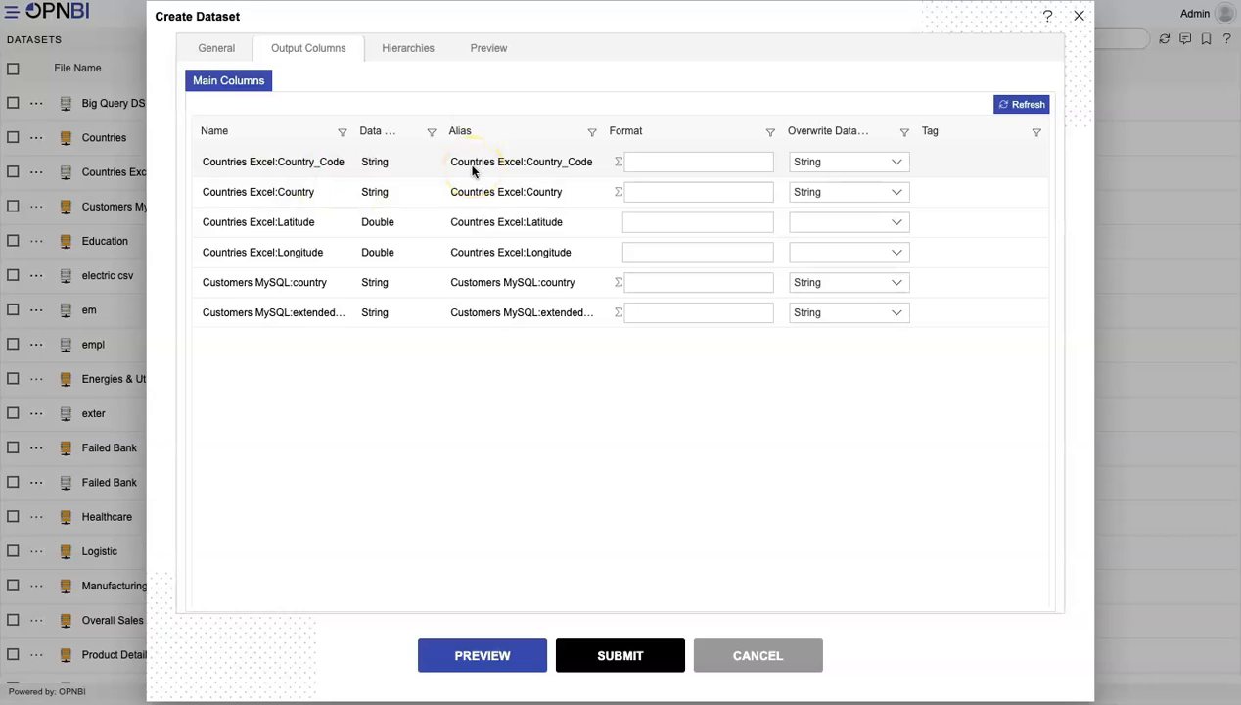
left_click(472, 193)
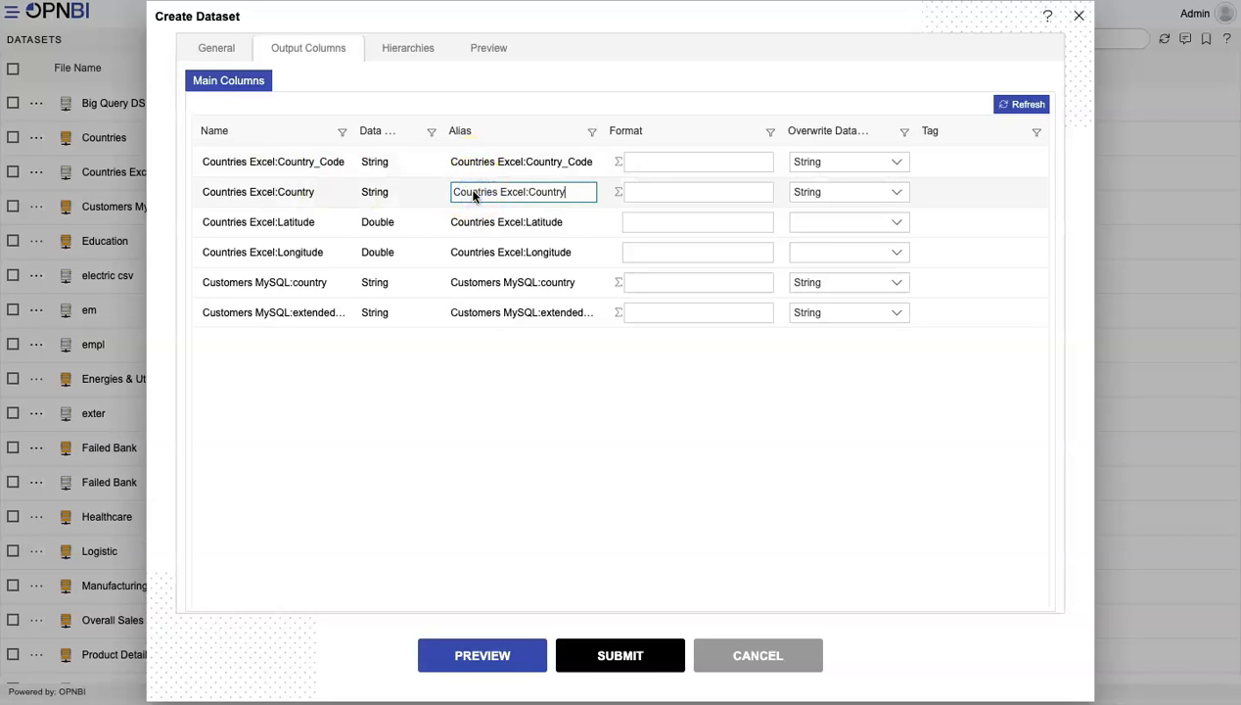
key("ctrl+shift+Left")
key("ctrl+shift+Left")
key("BackSpace")
key("BackSpace")
key("BackSpace")
key("BackSpace")
key("BackSpace")
key("BackSpace")
type("ry")
Shorten the alias of the Countries Excel:Latitude output column to "Latitude" and preview the dataset with the new aliases
left_click(493, 223)
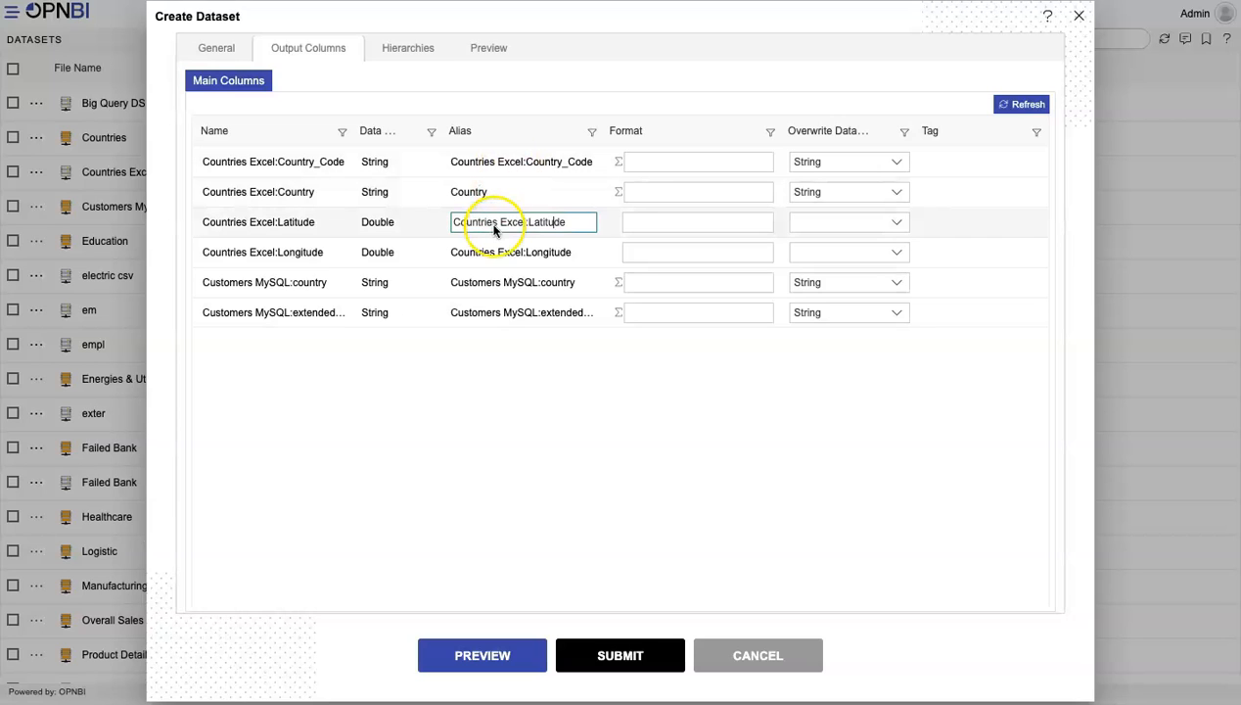
left_click_drag(453, 222, 525, 222)
key("BackSpace")
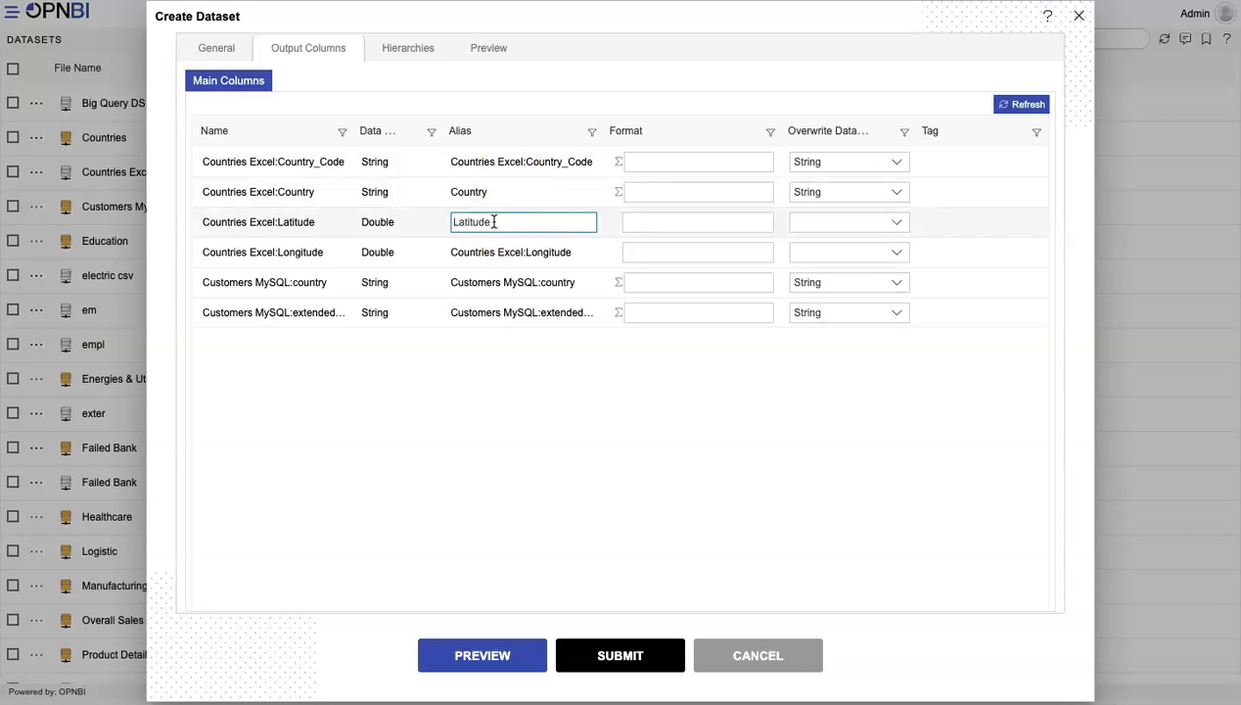
left_click(487, 49)
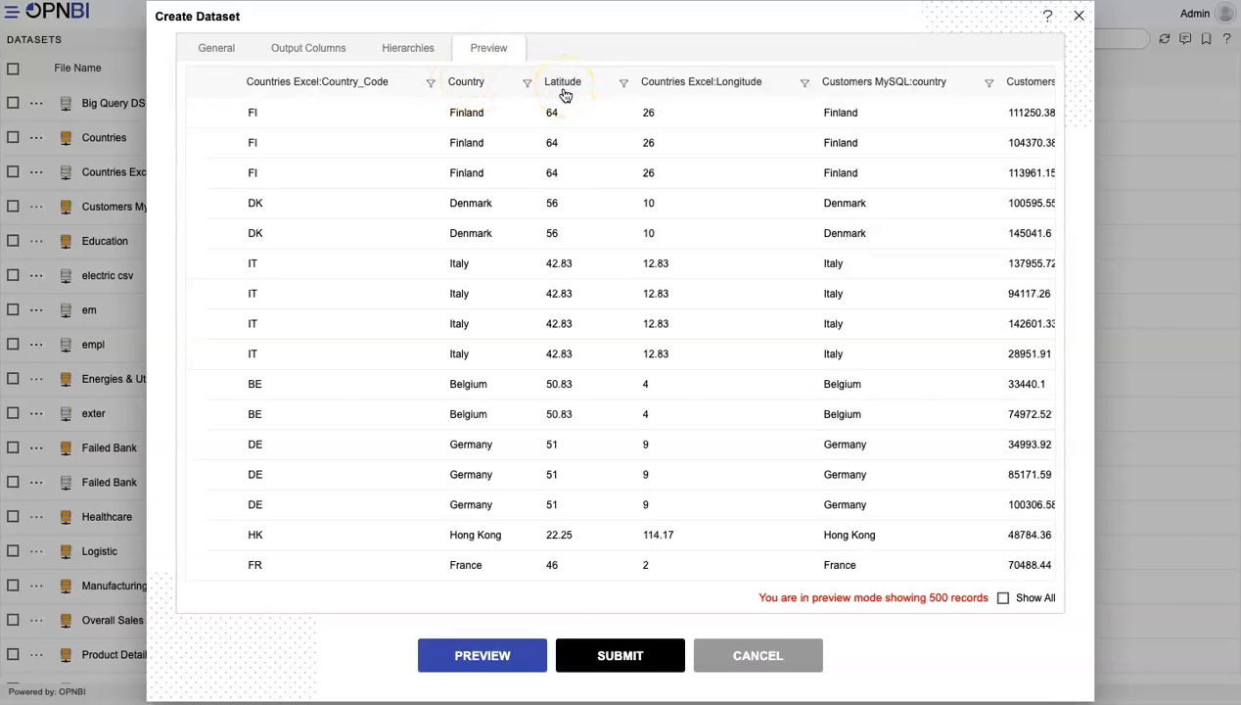
Change the join type between Countries Excel and Customers MySQL to Left Outer Join and preview the joined records
left_click(214, 48)
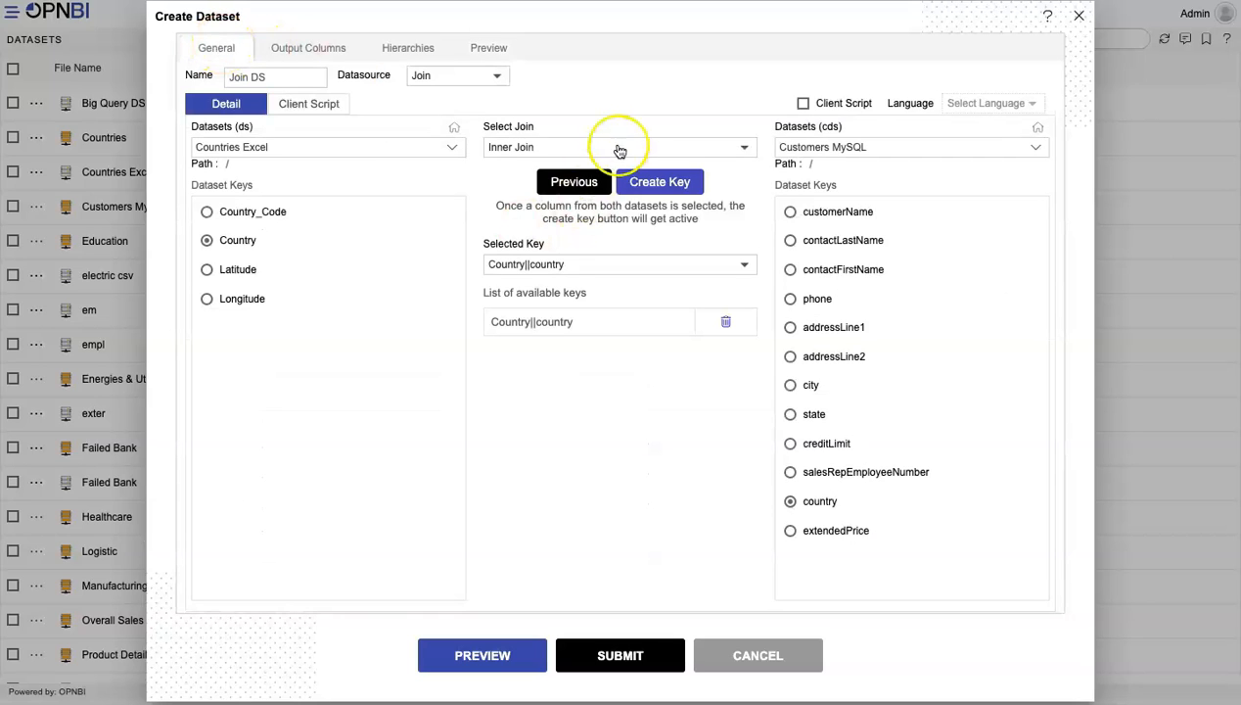
left_click(616, 149)
left_click(563, 179)
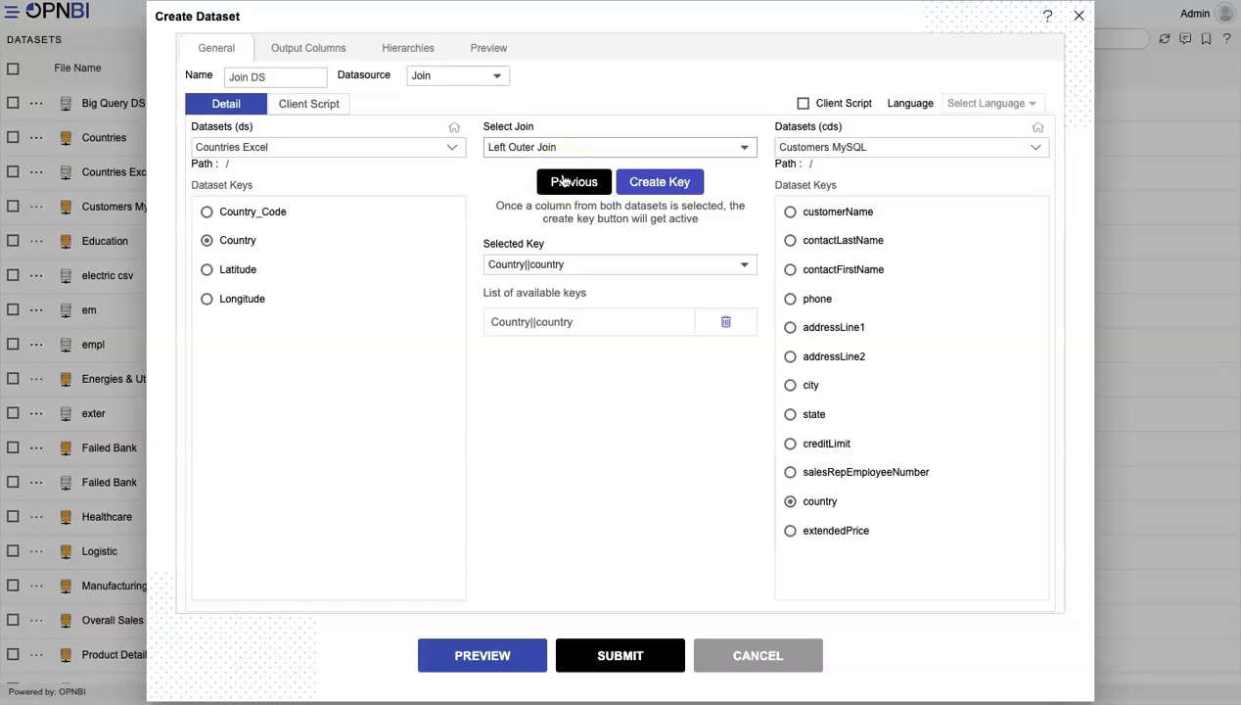
left_click(482, 48)
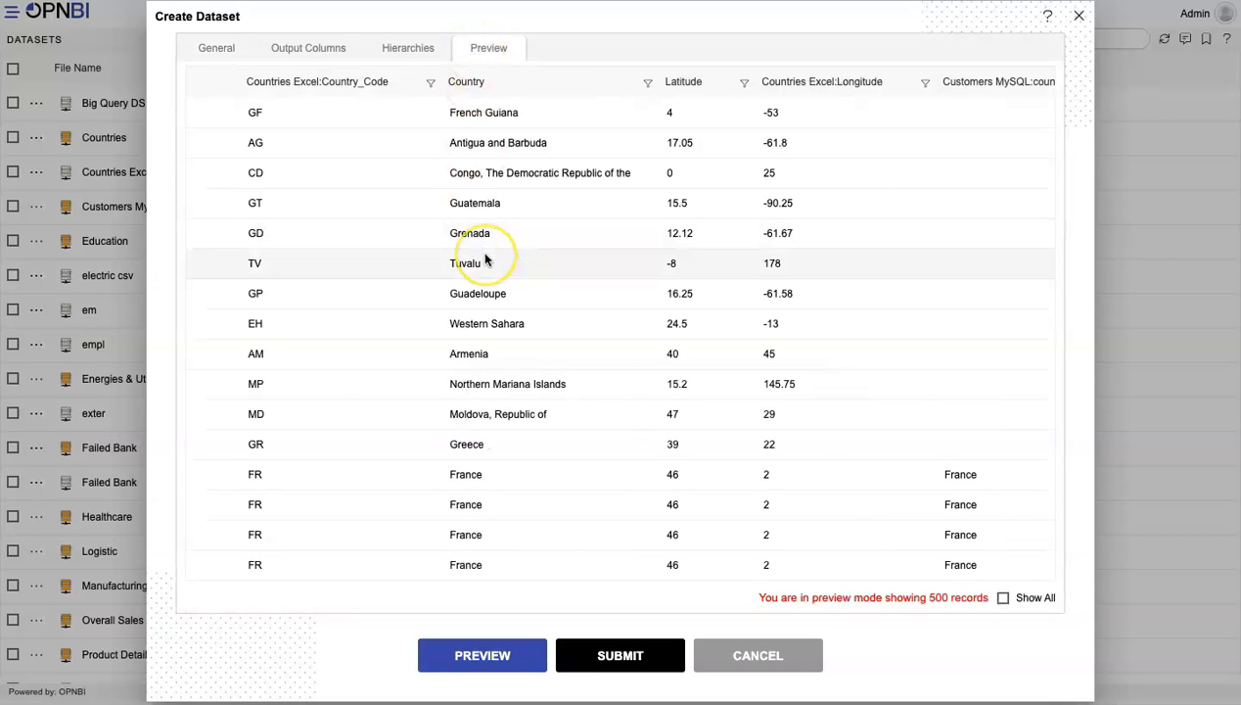
scroll(484, 259, "right", 5)
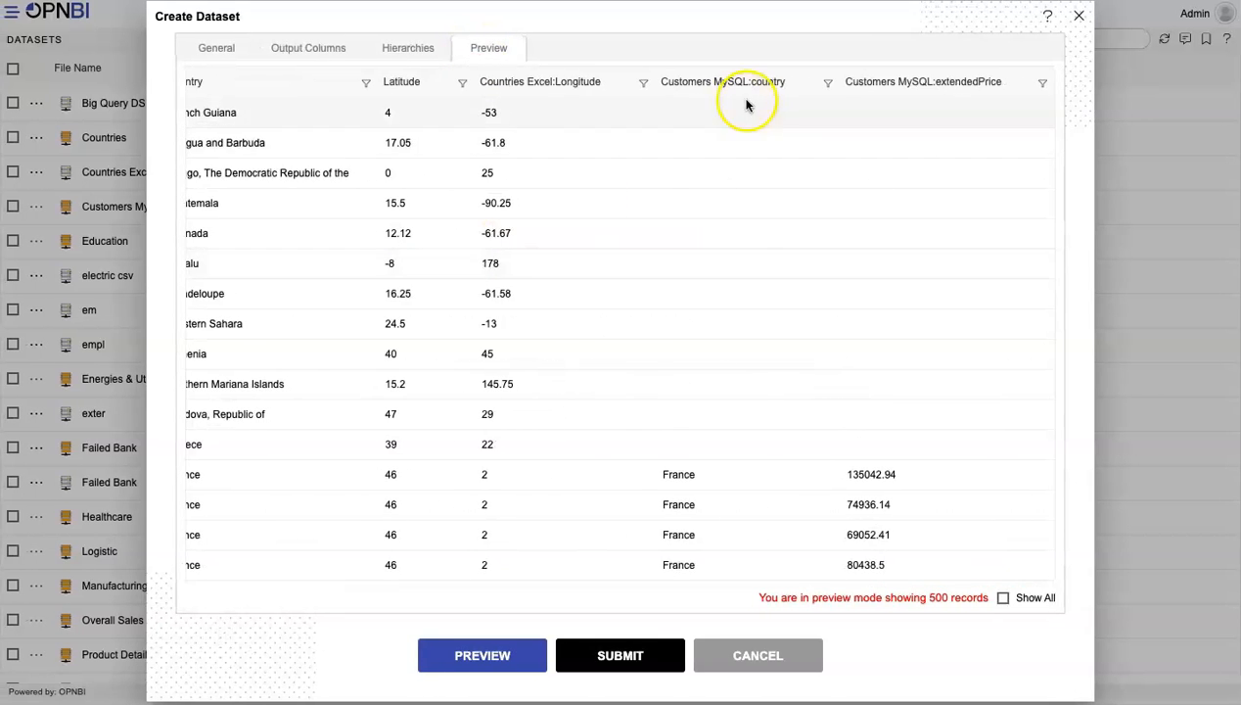
Change the join type to Right Outer Join and look through the previewed rows and columns of both datasets
left_click(217, 47)
left_click(519, 144)
left_click(518, 186)
left_click(488, 48)
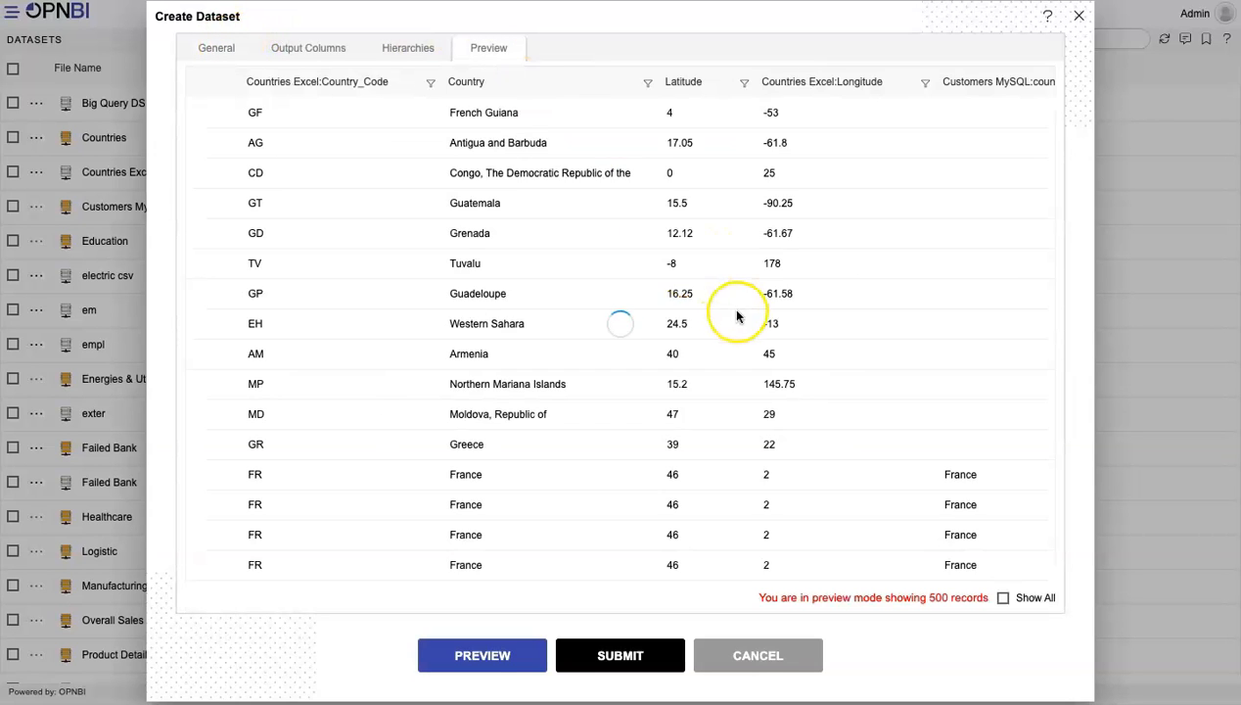
scroll(573, 344, "right", 3)
scroll(574, 347, "left", 3)
scroll(573, 347, "down", 5)
scroll(573, 347, "down", 7)
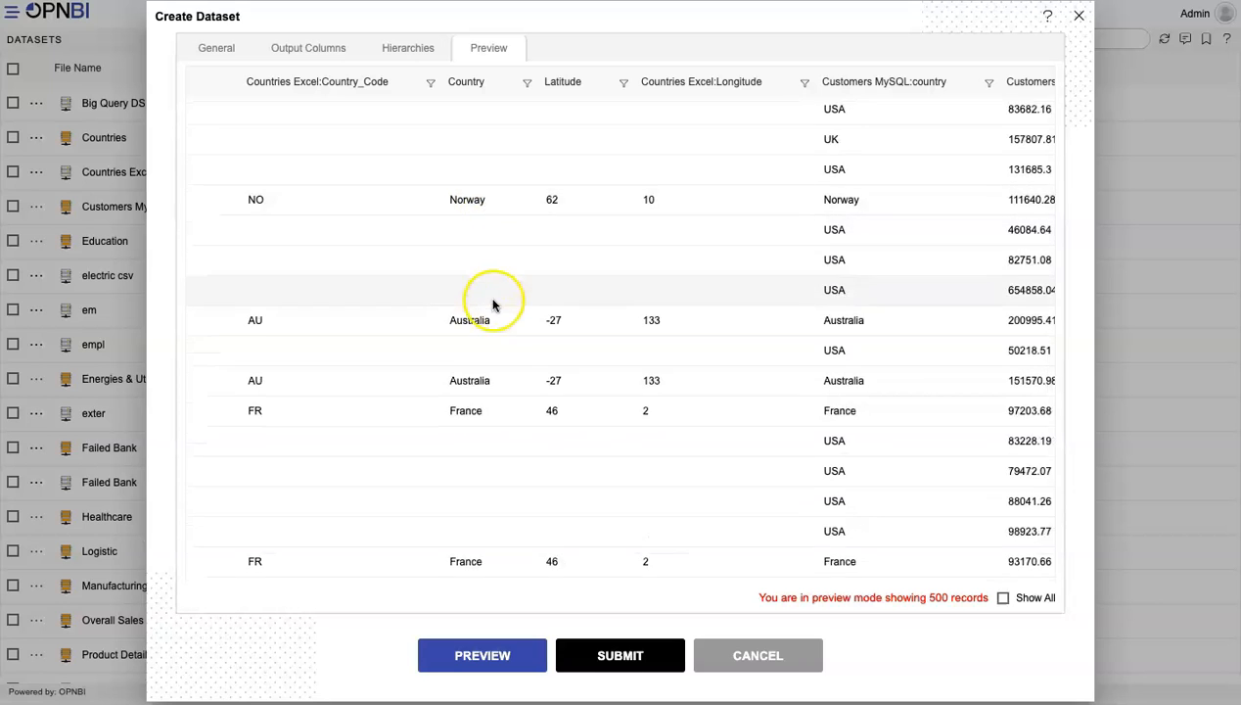
scroll(587, 293, "down", 5)
Set the join type back to Inner Join, check the preview and submit the Join DS dataset
left_click(230, 49)
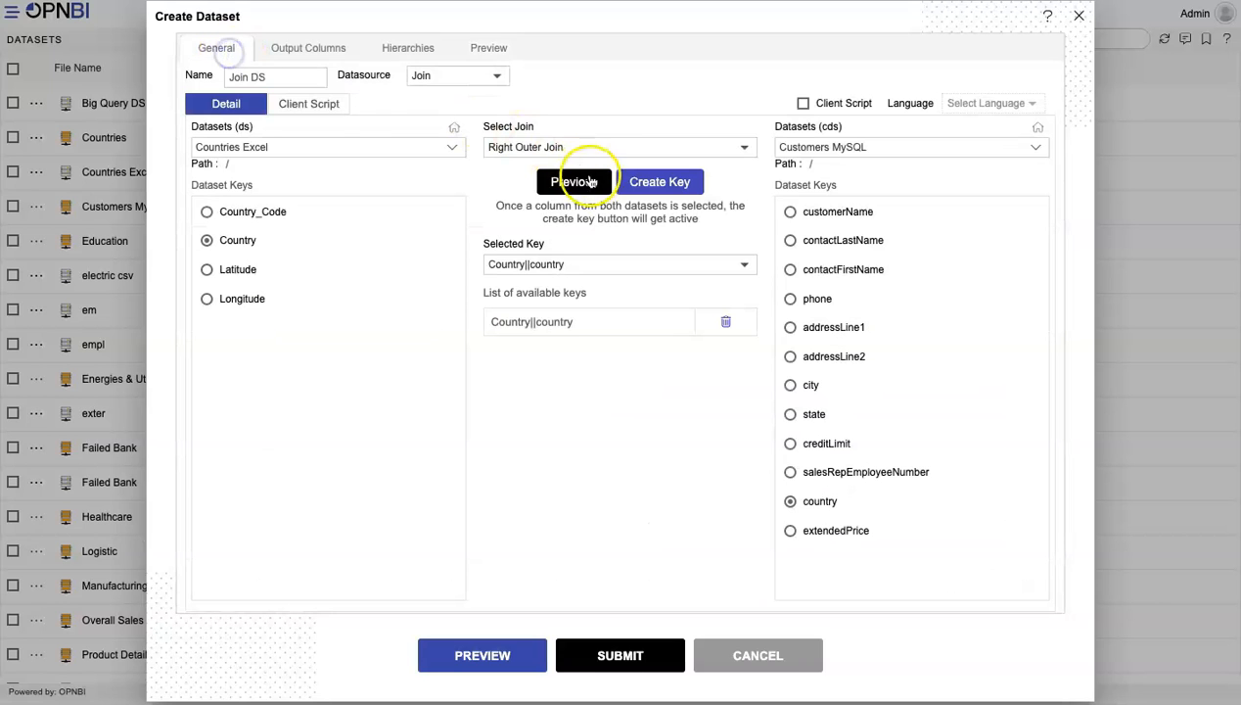
left_click(584, 148)
left_click(510, 86)
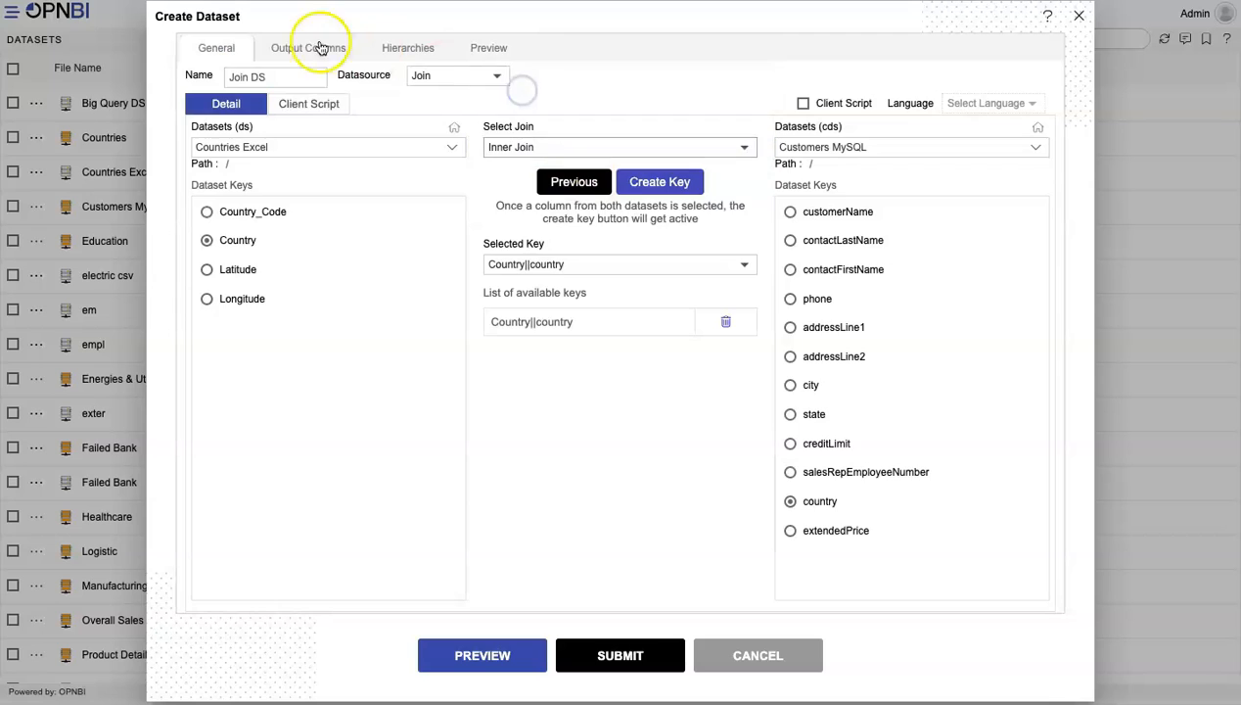
left_click(488, 47)
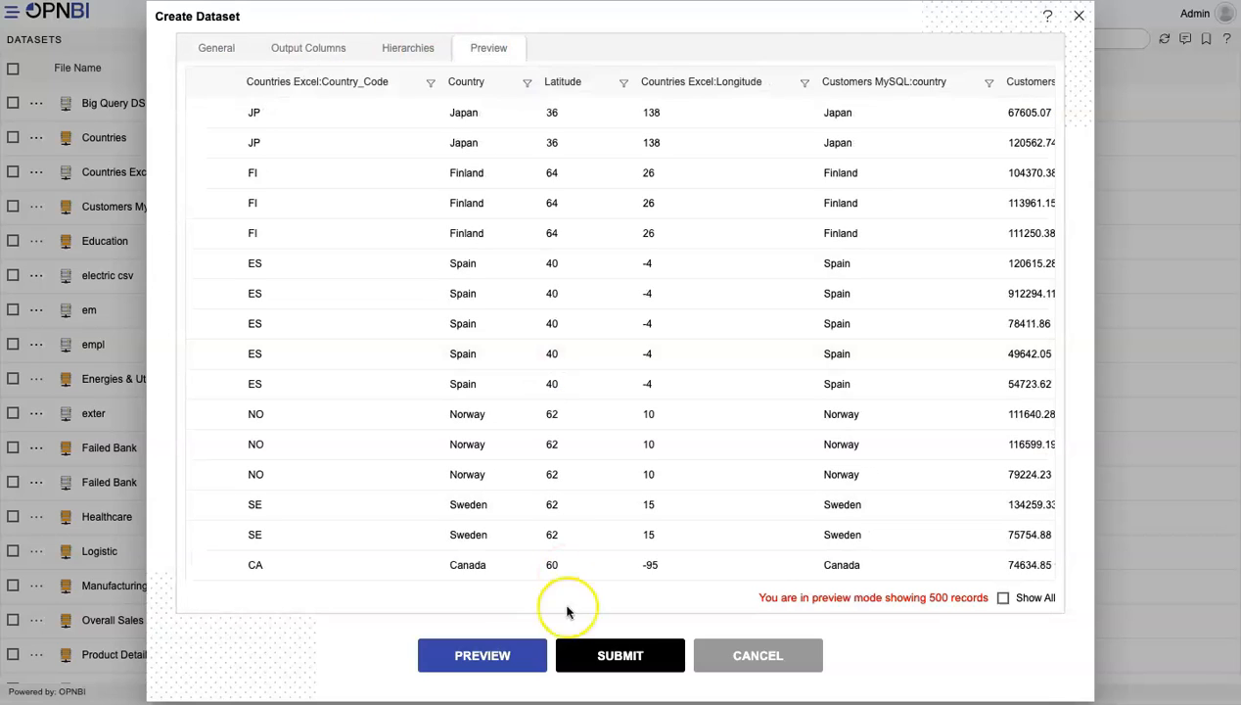
left_click(616, 658)
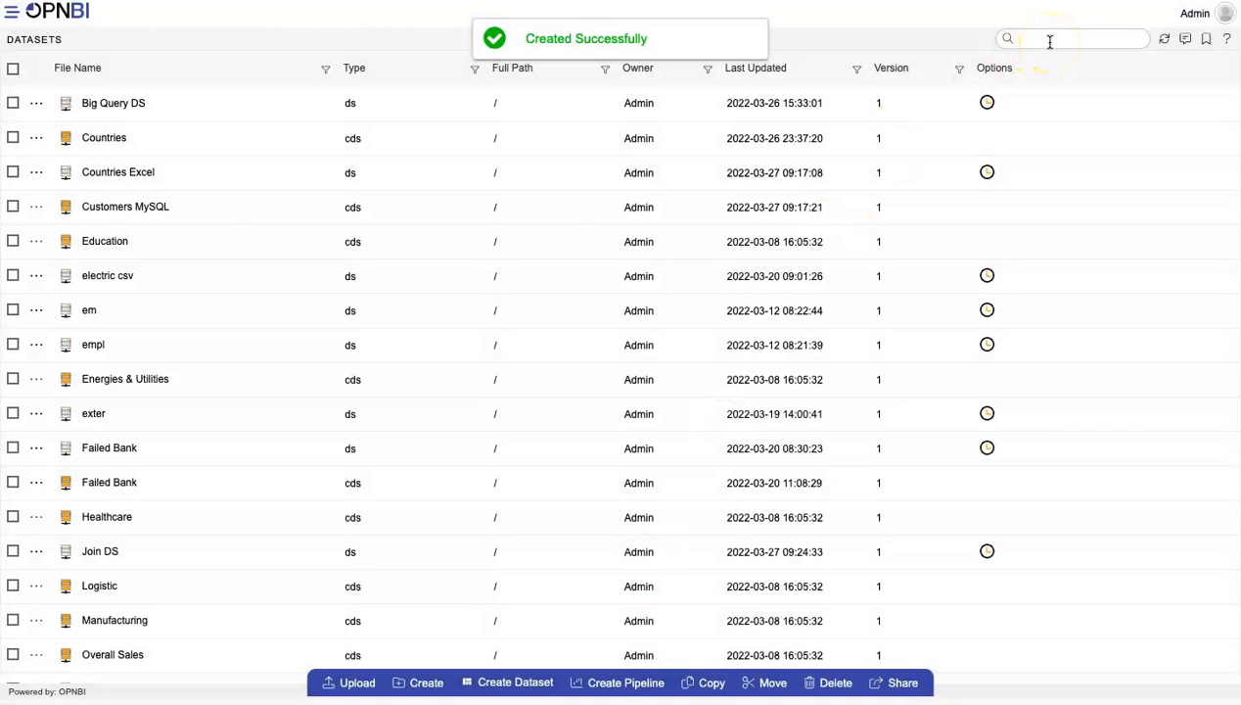
Search the dataset list for "join" and open Join DS for editing
type("join")
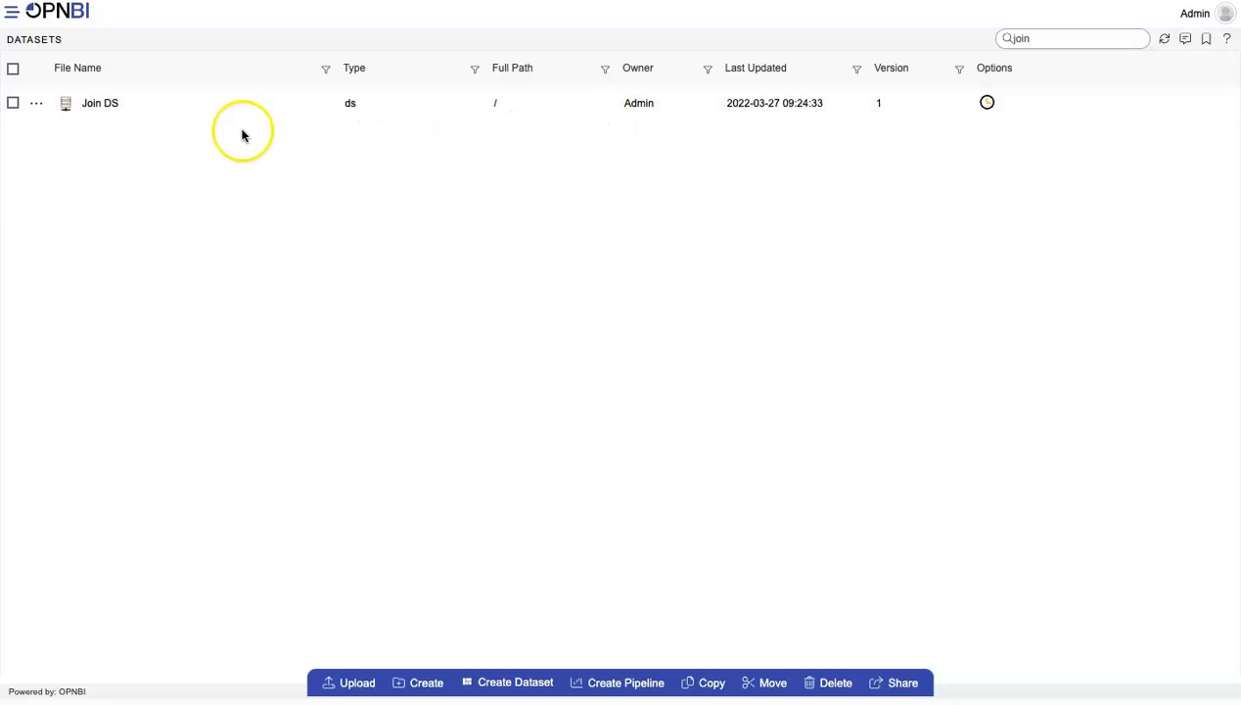
double_click(133, 111)
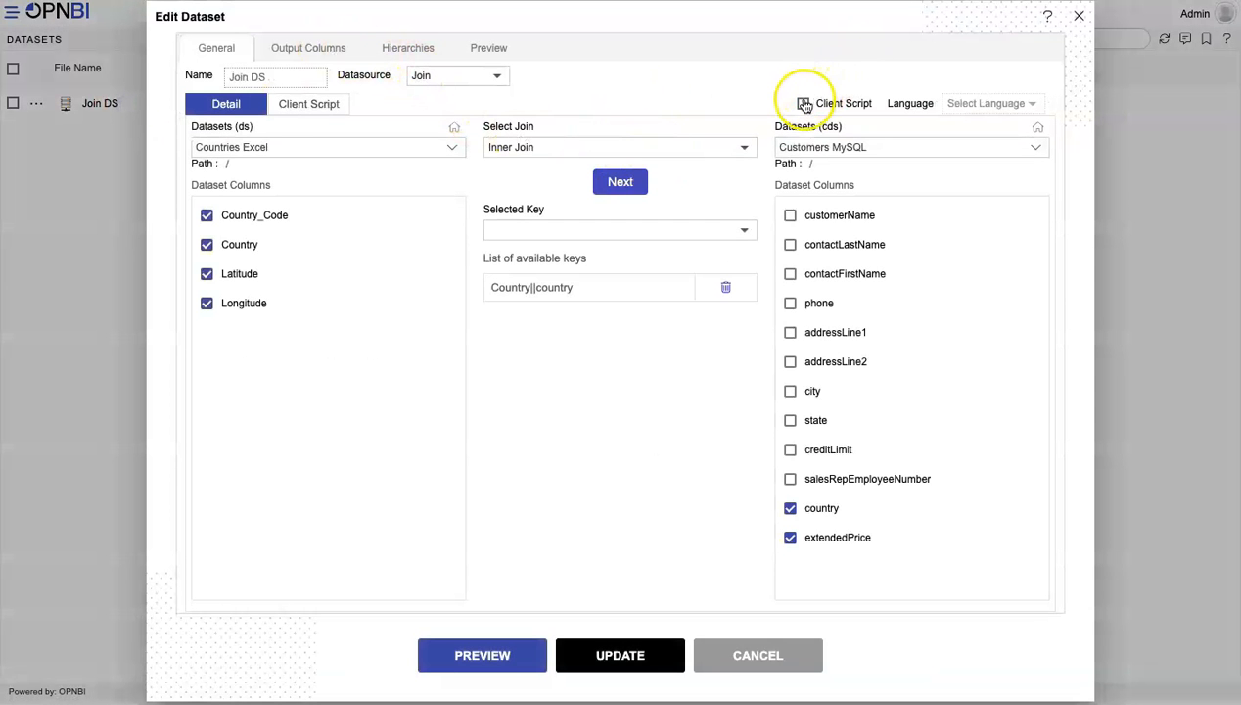
Enable the client script option for Join DS and open its hierarchy settings
left_click(803, 103)
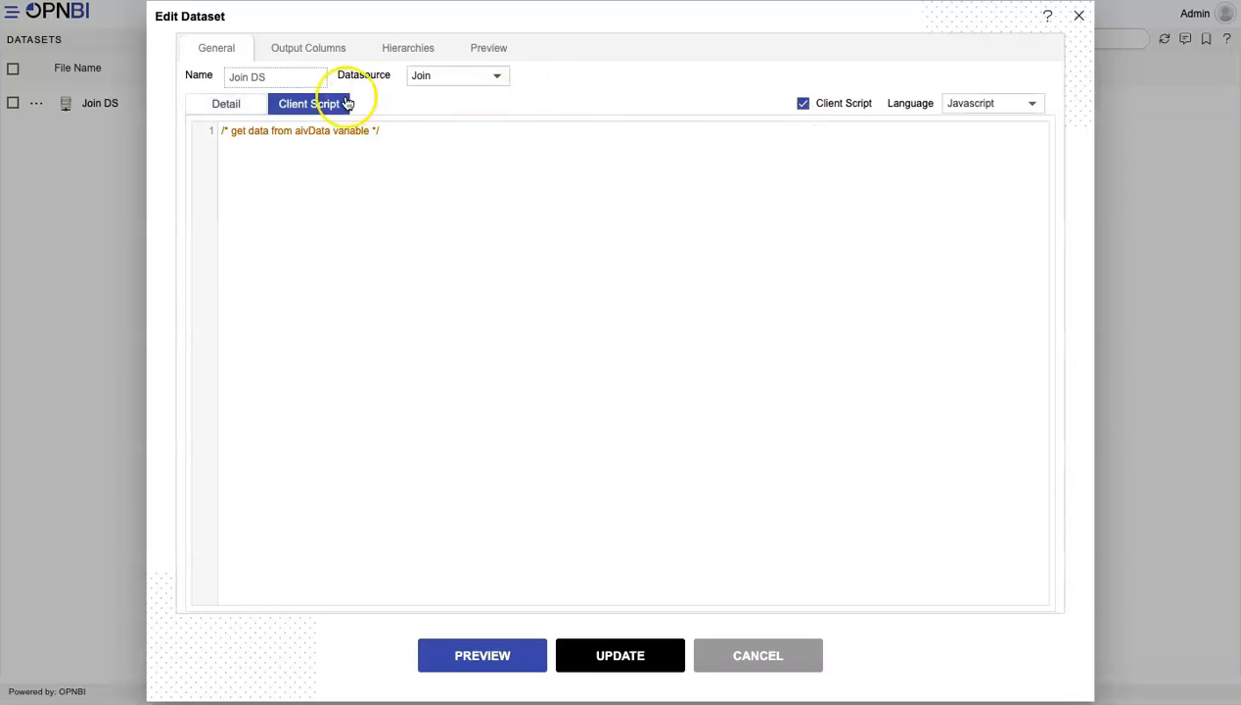
left_click(399, 46)
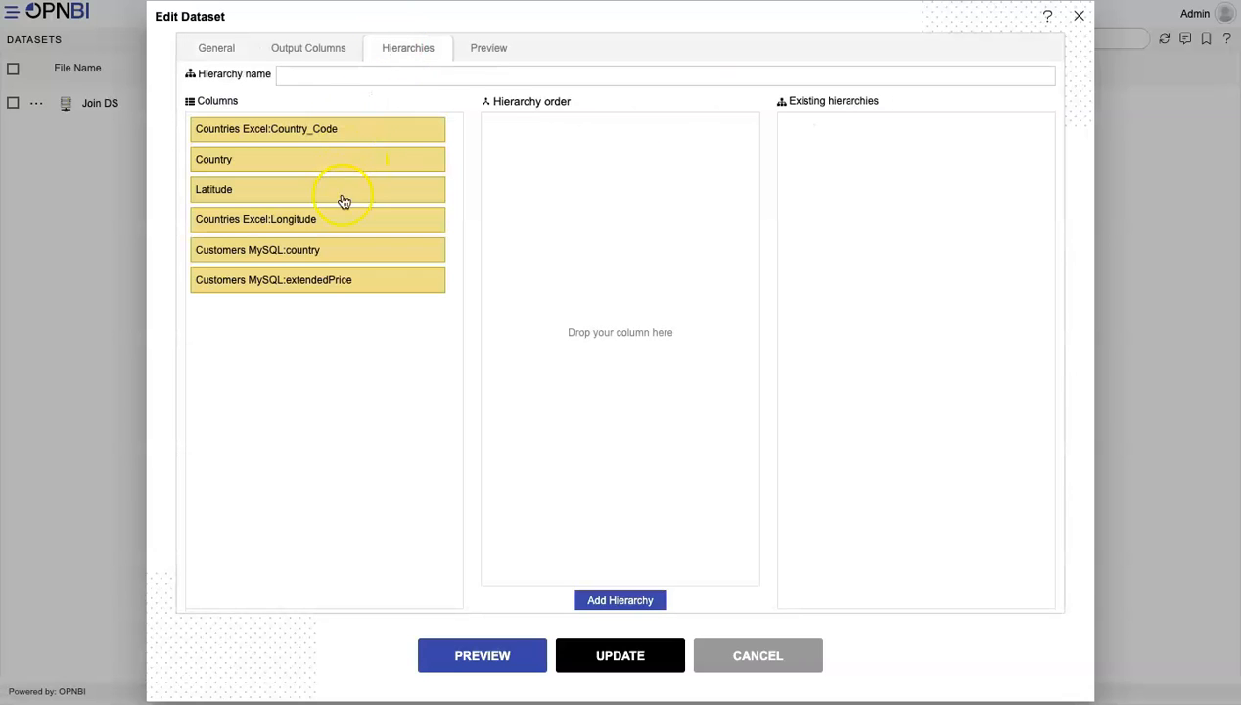